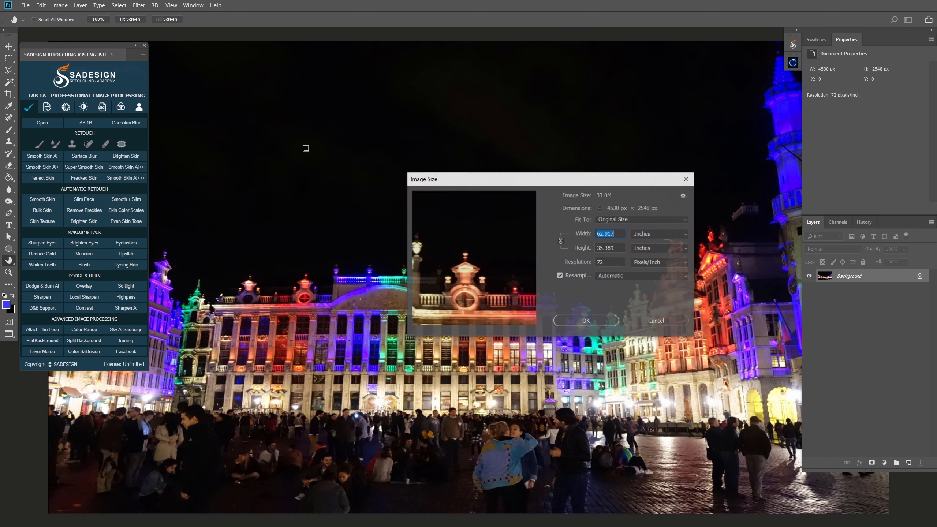
- Resize the photo by setting its resolution to 40 pixels/inch with resampling on
double_click(614, 264)
text(40)
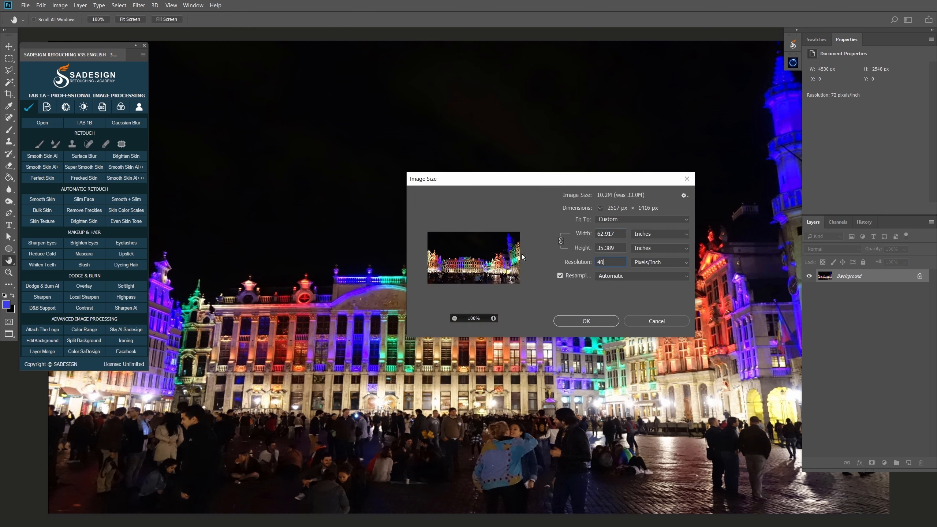
click(586, 321)
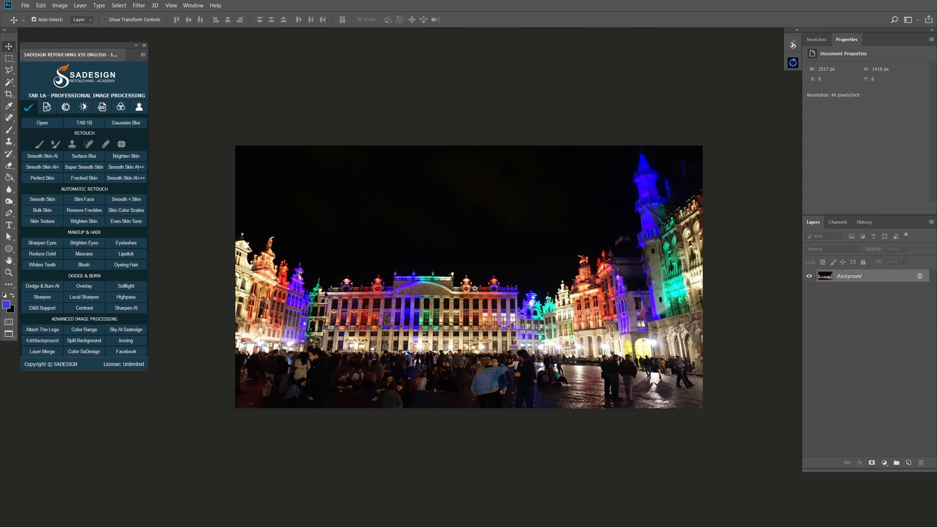
- Select the photo's highlights with Color Range, using a Black Matte preview, fuzziness 69% and range 255
ctrl+click(491, 312)
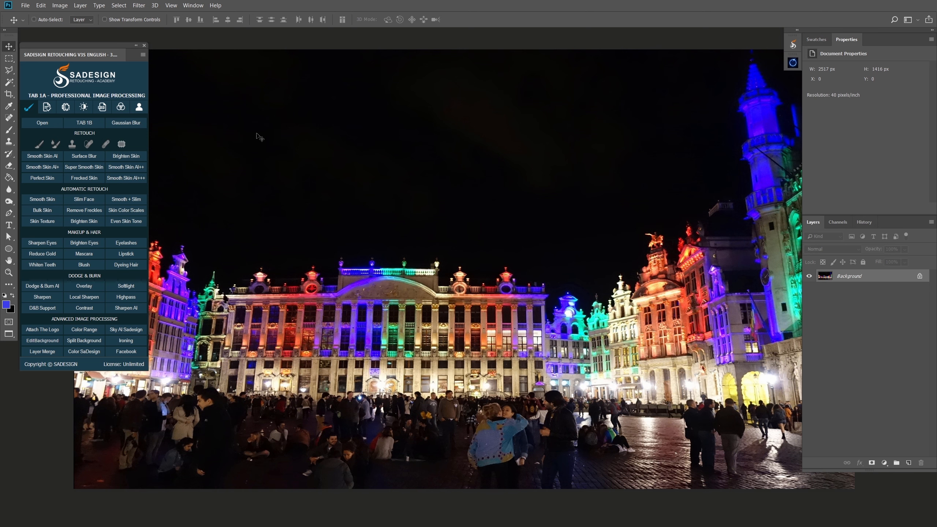
click(118, 5)
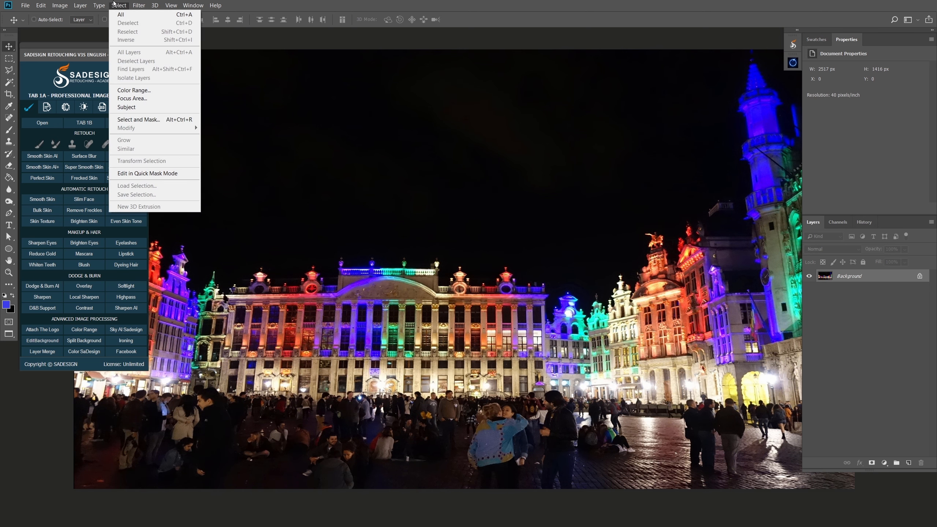
click(174, 91)
click(453, 272)
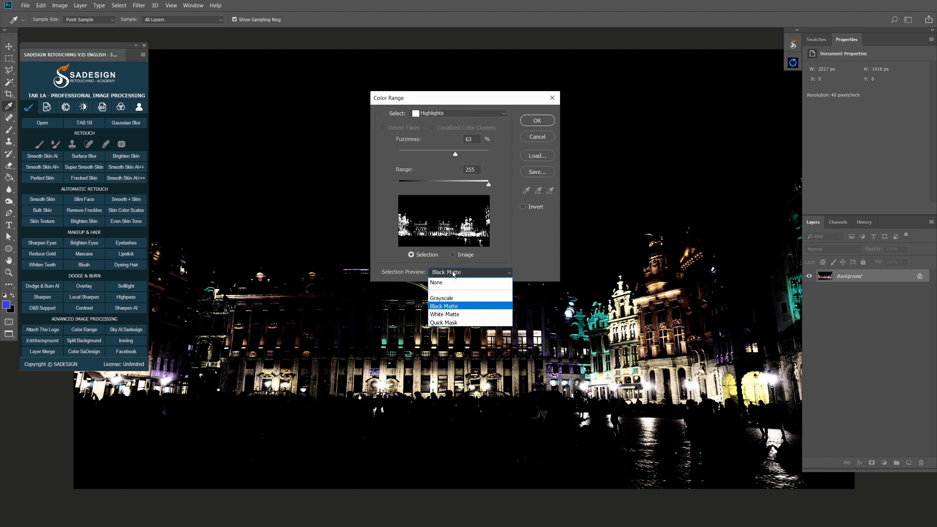
click(469, 306)
click(443, 114)
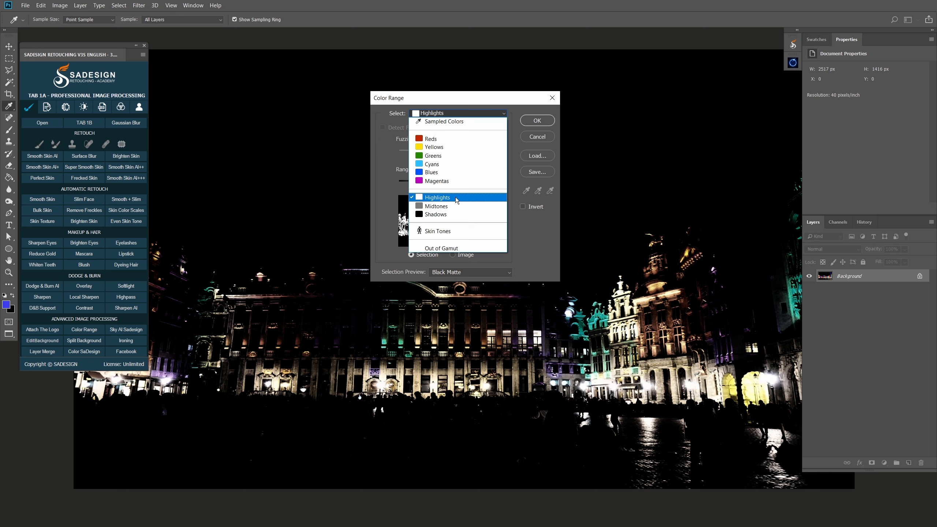
click(457, 200)
click(489, 184)
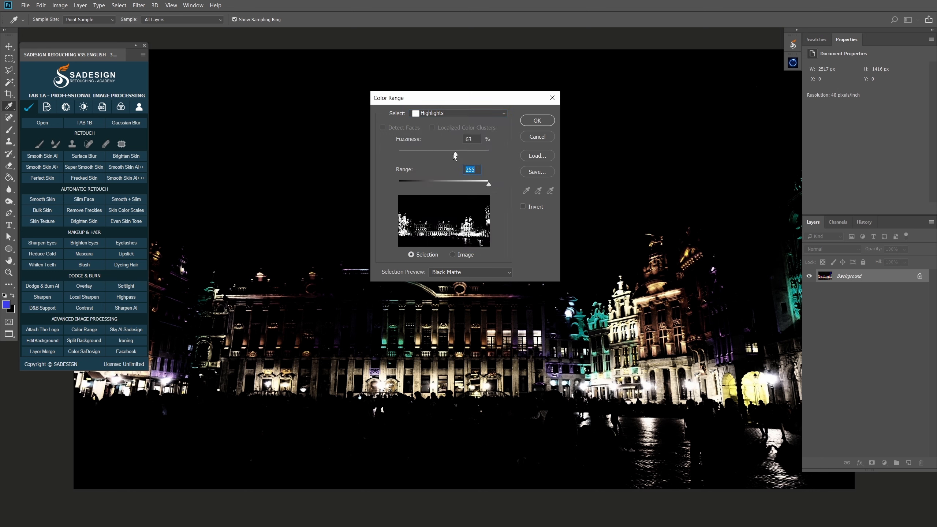
drag(456, 154, 462, 153)
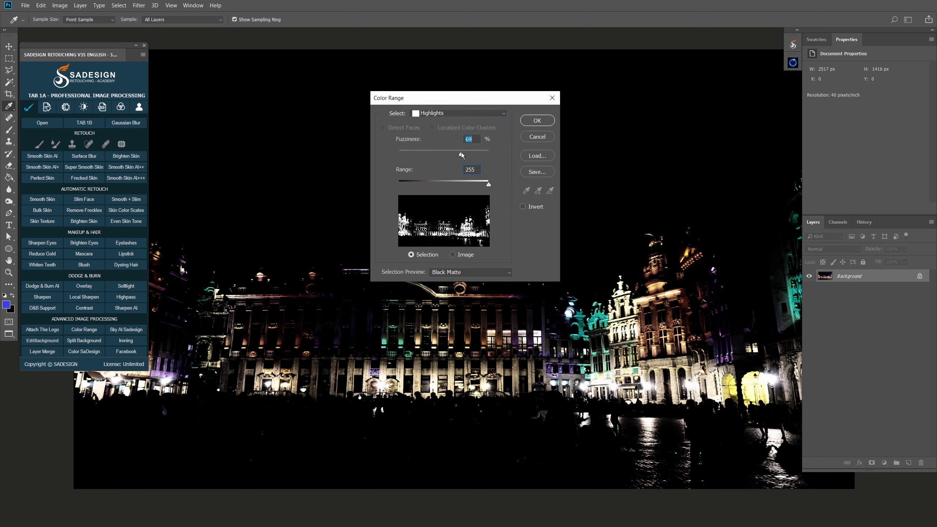
click(538, 120)
key(v)
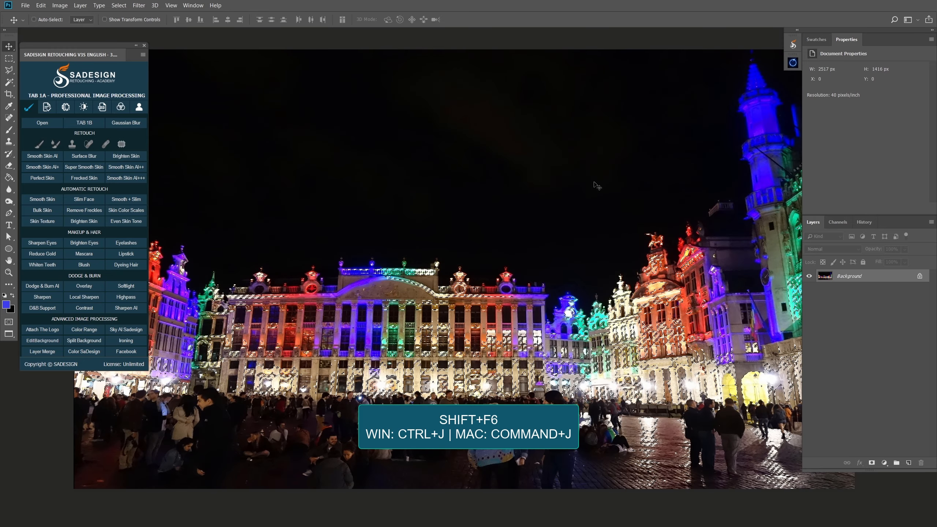
- Feather the highlights selection by 1 pixel, copy it to a new layer and check that layer without the background
key(shift+F6)
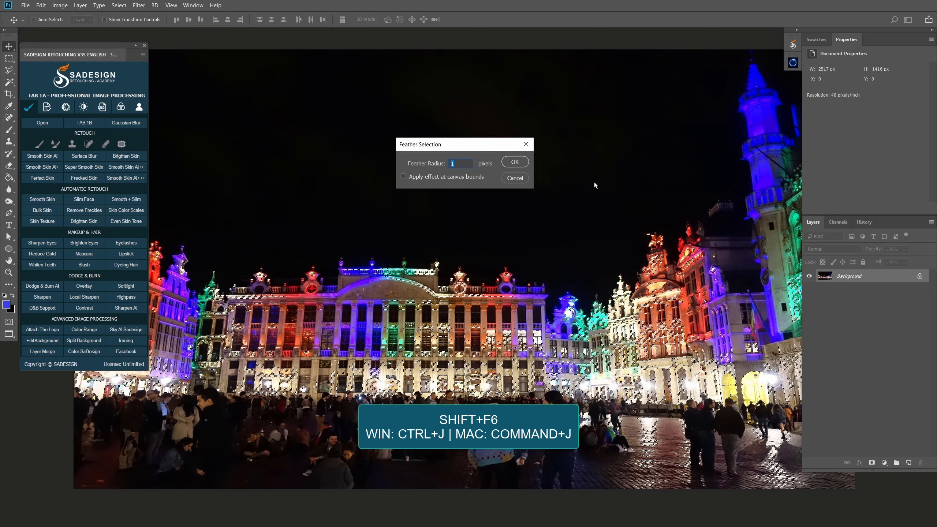
key(Return)
key(ctrl+j)
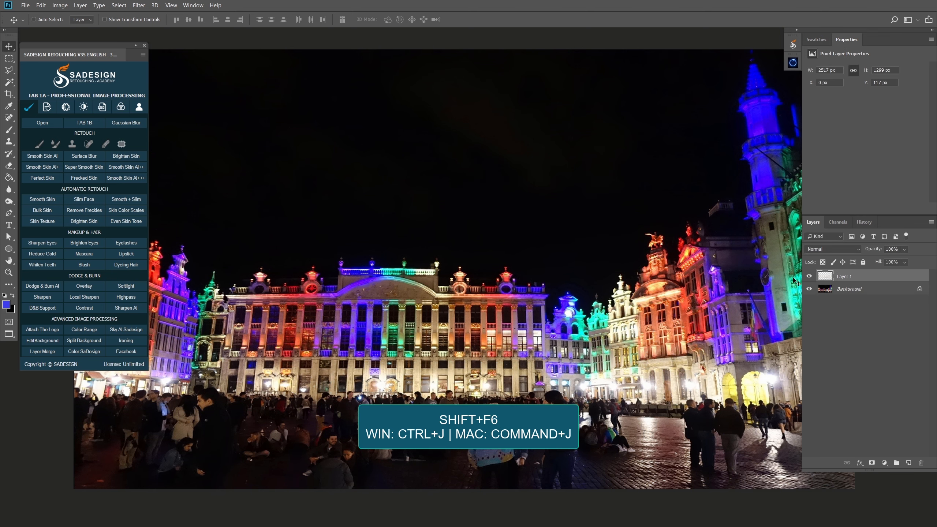
click(809, 290)
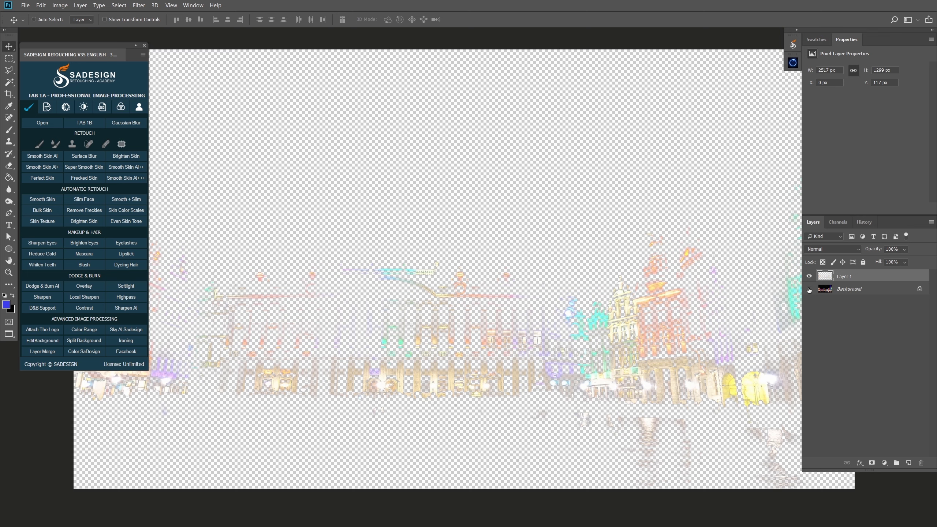
click(809, 289)
- Convert the highlights layer to a smart object and duplicate it
right_click(853, 281)
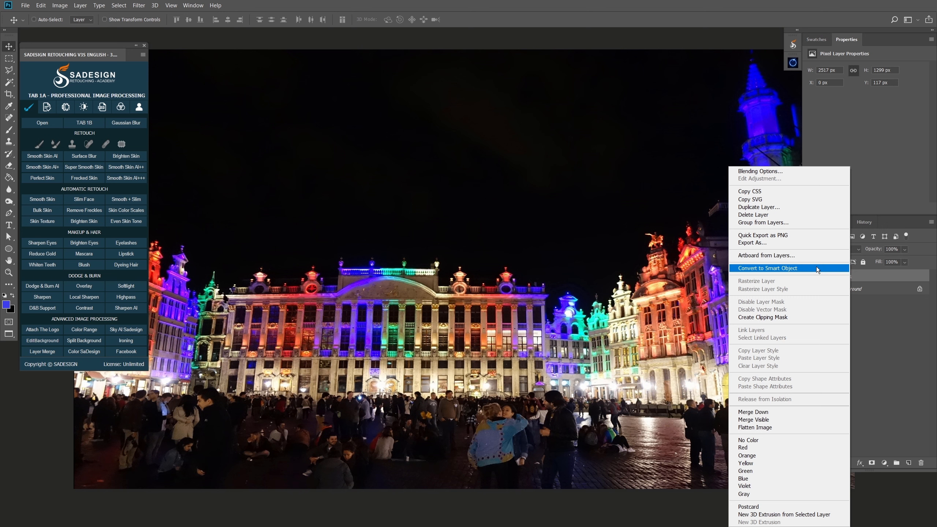
click(816, 268)
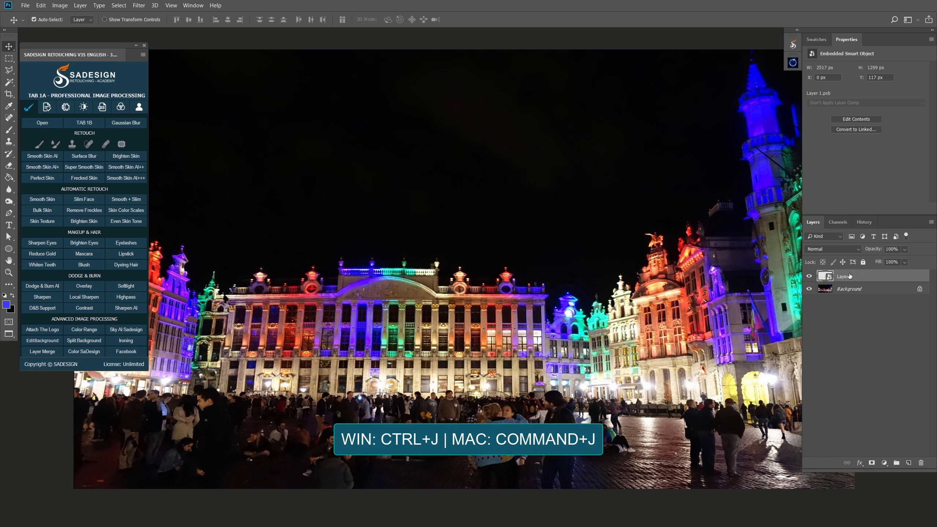
key(ctrl+j)
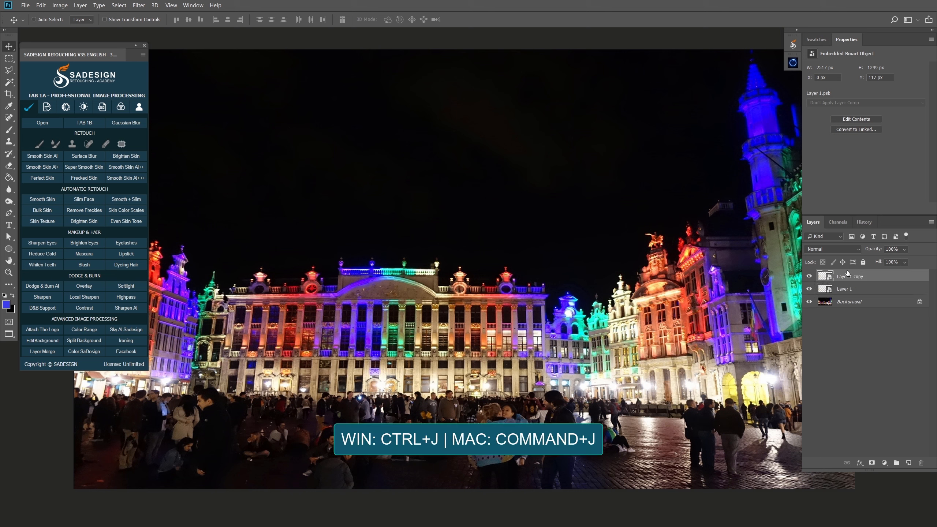
- Apply a Motion Blur to the duplicated highlights layer with a 90° angle and a distance of 2000 pixels
click(139, 5)
mouse_move(210, 103)
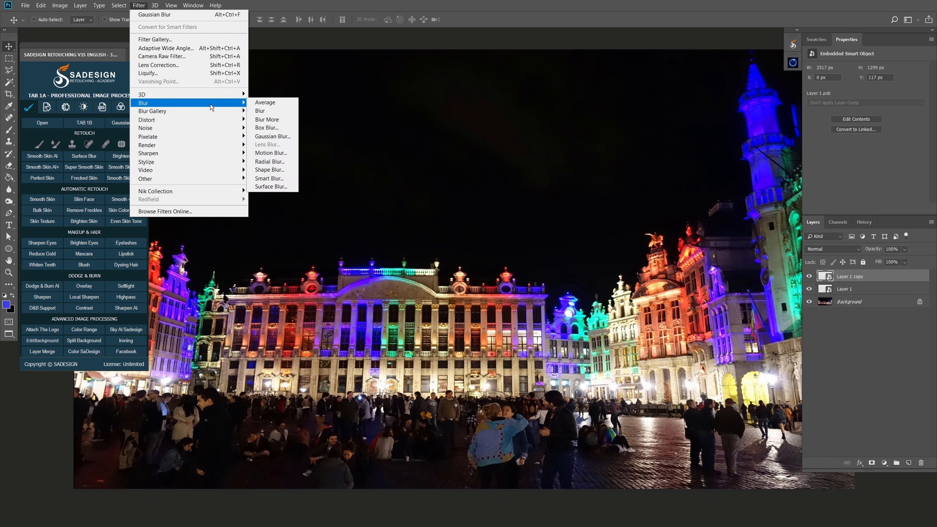
click(290, 155)
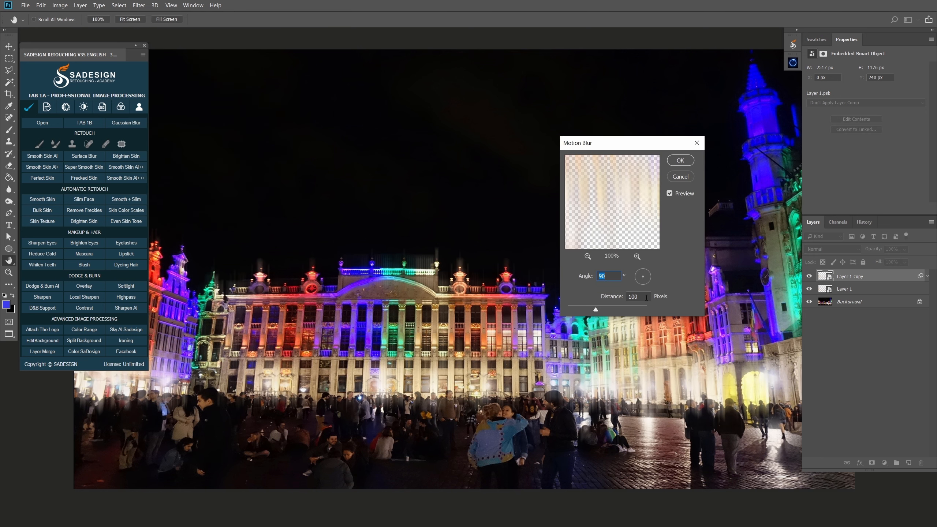
key(Tab)
text(20)
text(2000)
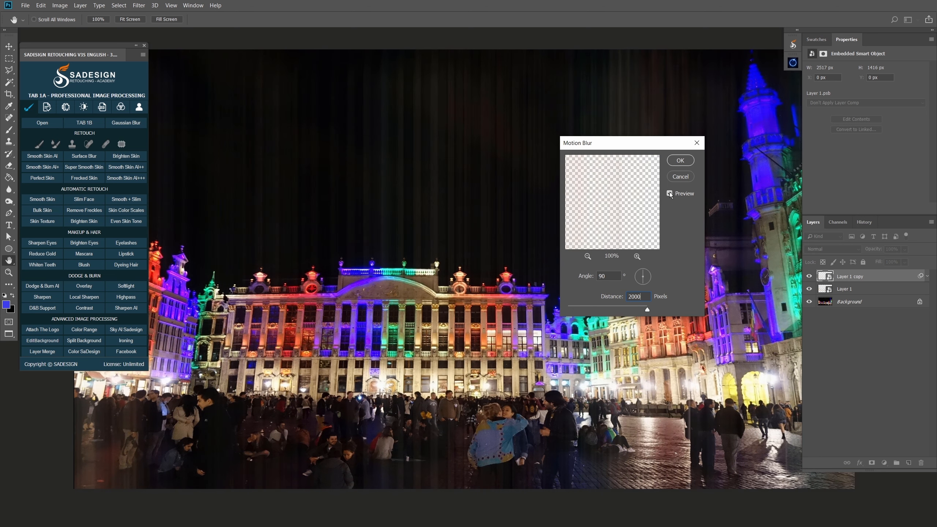
click(681, 160)
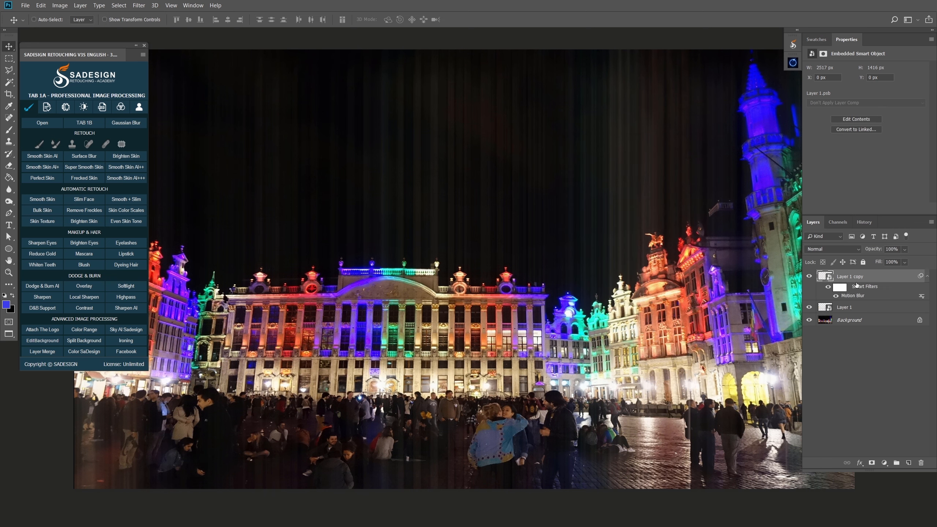
- Duplicate the blurred layer and set the copy's Motion Blur distance to 1000 pixels
key(ctrl+j)
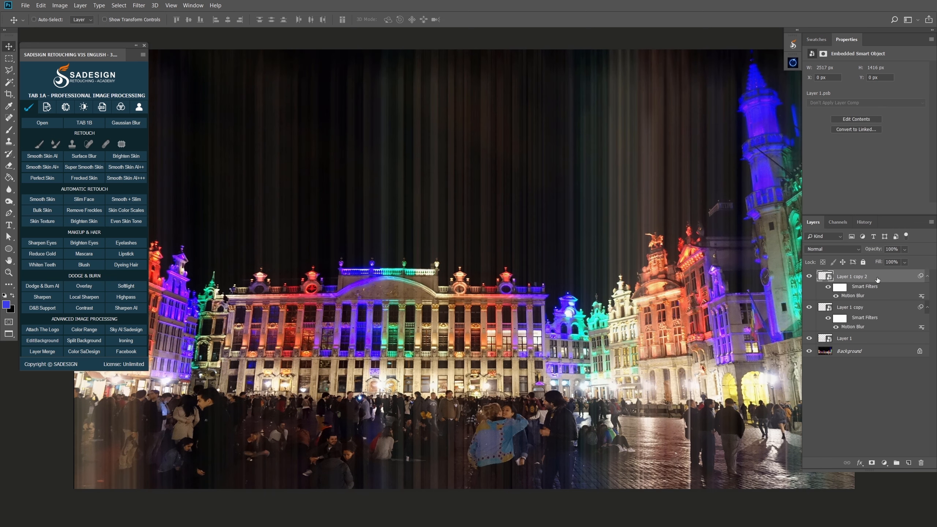
double_click(856, 296)
double_click(643, 298)
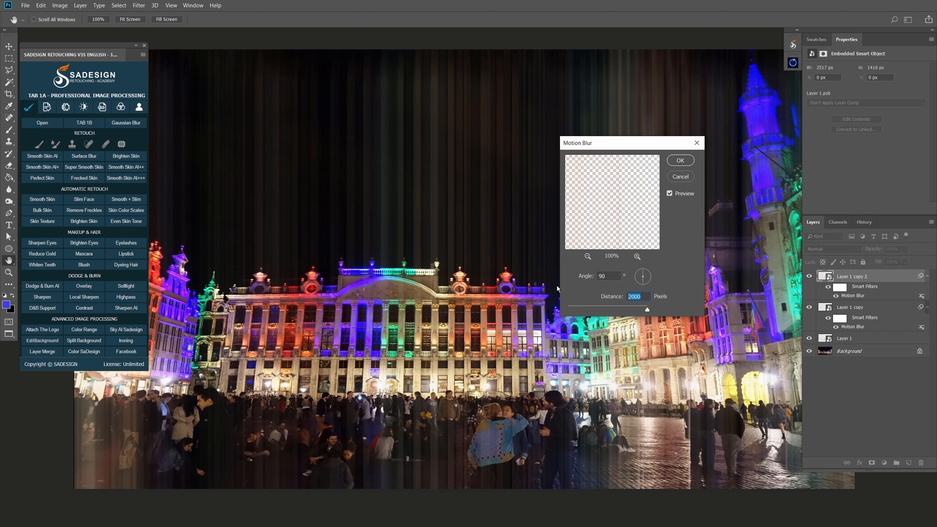
text(100)
click(680, 161)
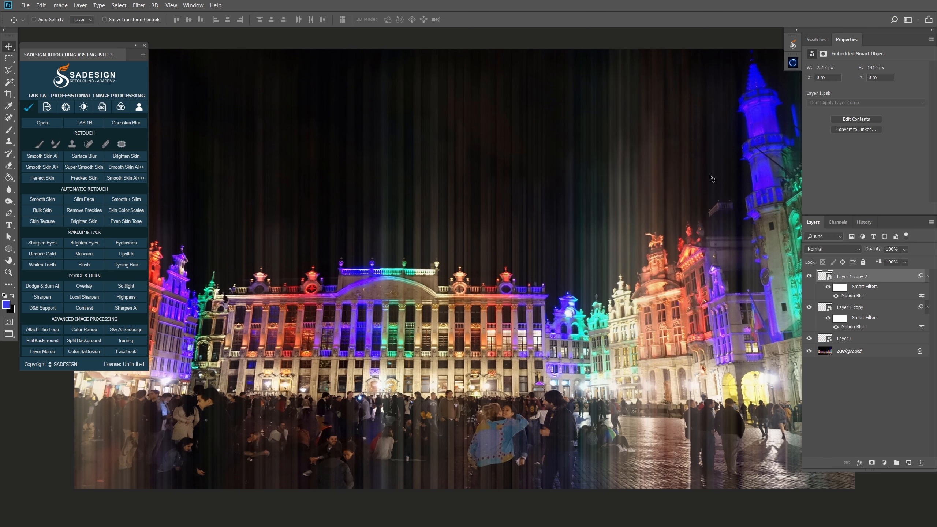
- Duplicate the 1000-pixel blur layer and set the new copy's Motion Blur distance to 500 pixels
key(ctrl+j)
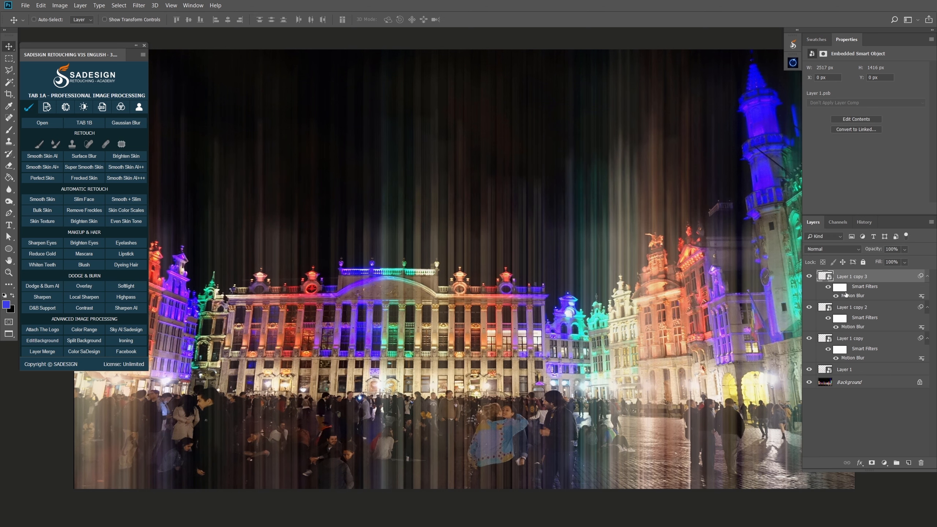
double_click(855, 296)
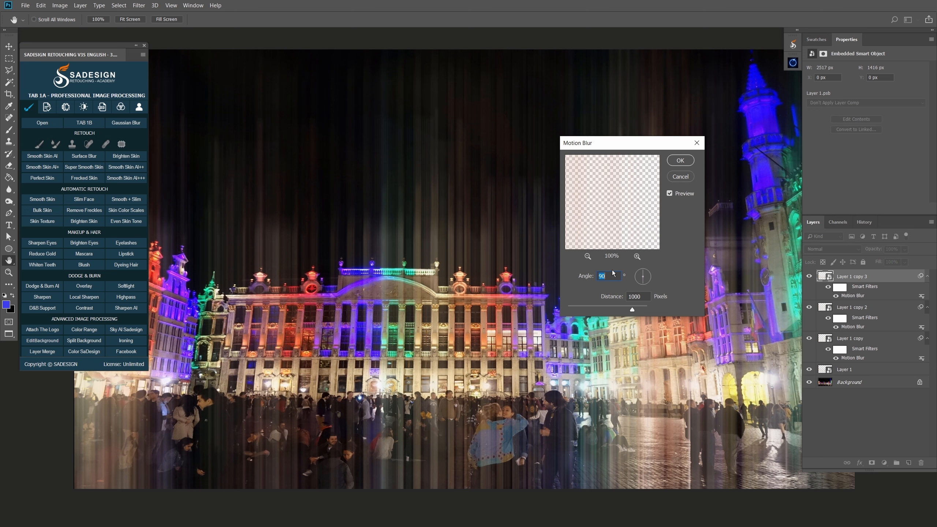
double_click(634, 297)
text(500)
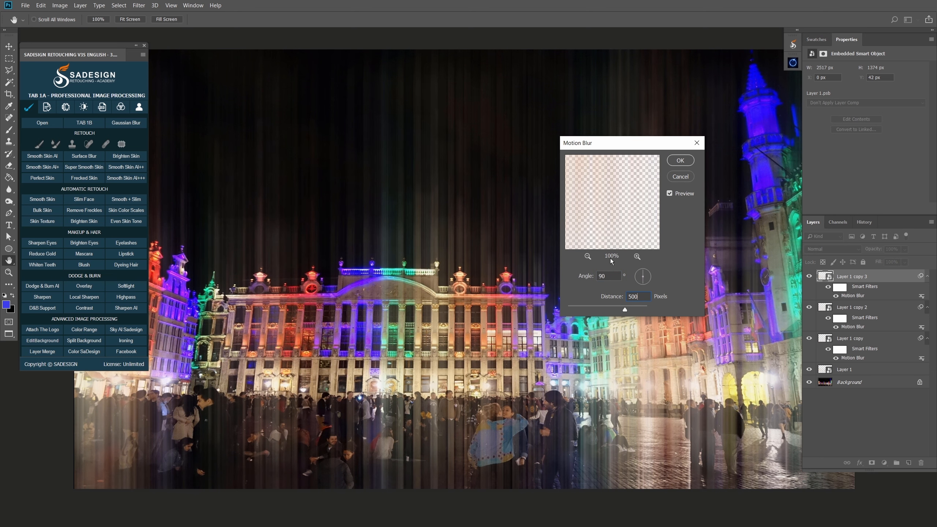
click(681, 161)
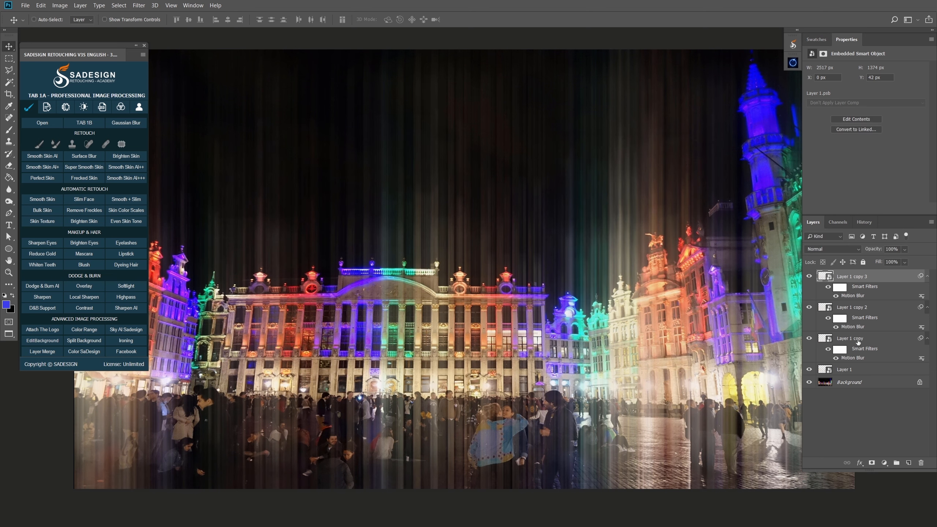
- Combine all four layers above the background into one smart object
shift+click(848, 369)
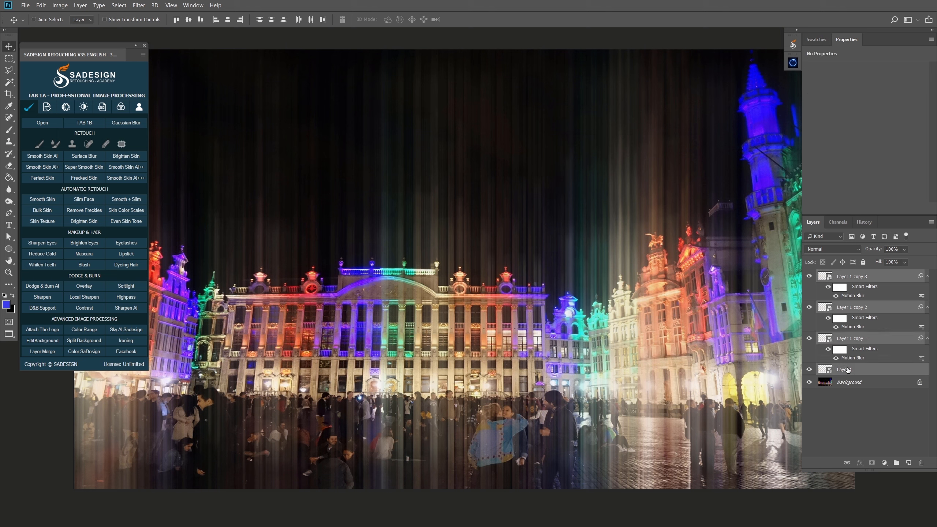
right_click(856, 279)
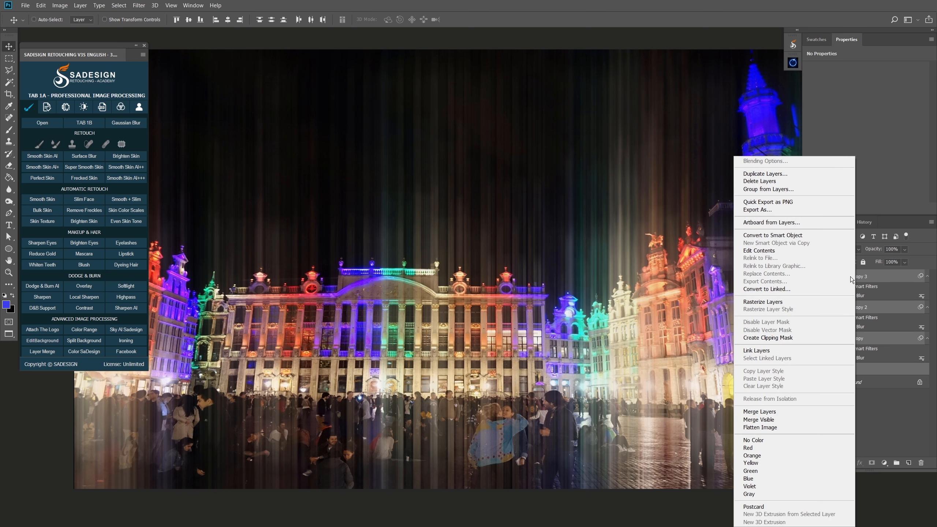
click(822, 237)
- Apply a Motion Blur to the combined smart object with a 90° angle and a distance of 200 pixels
click(140, 6)
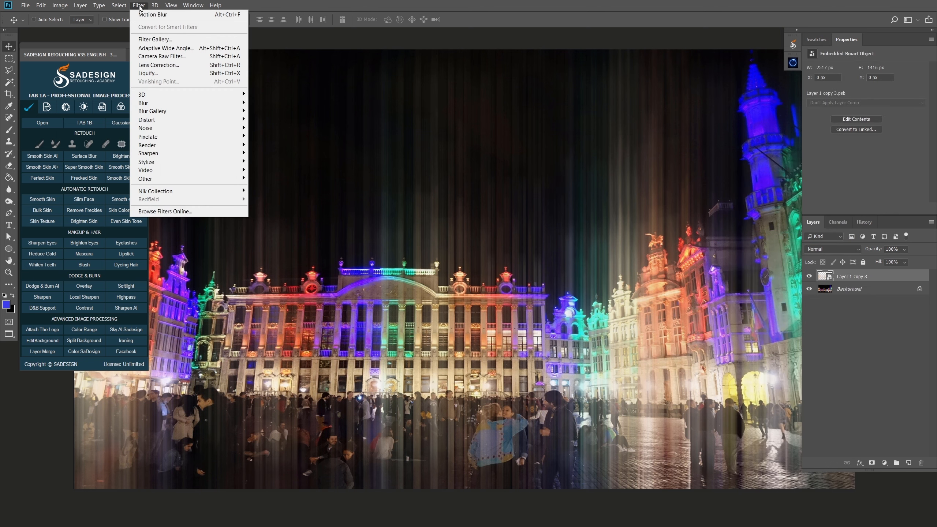
mouse_move(239, 105)
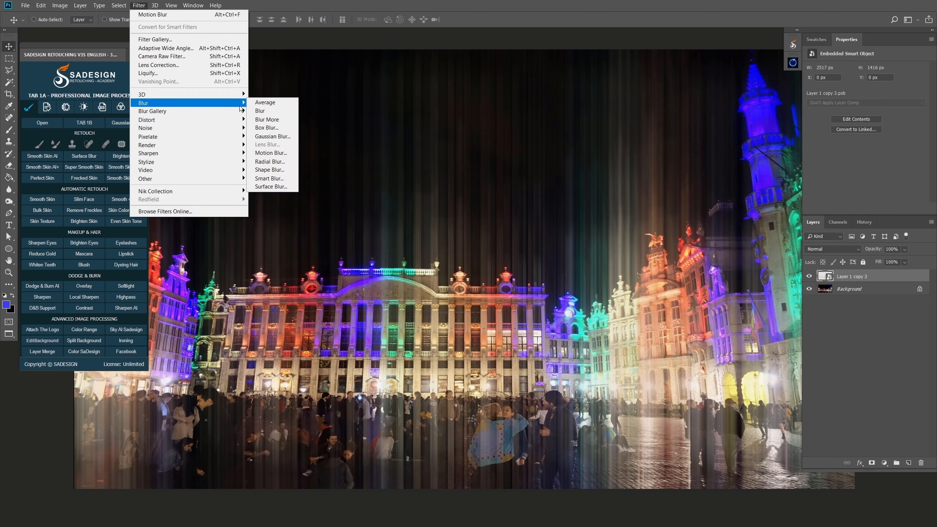
click(271, 152)
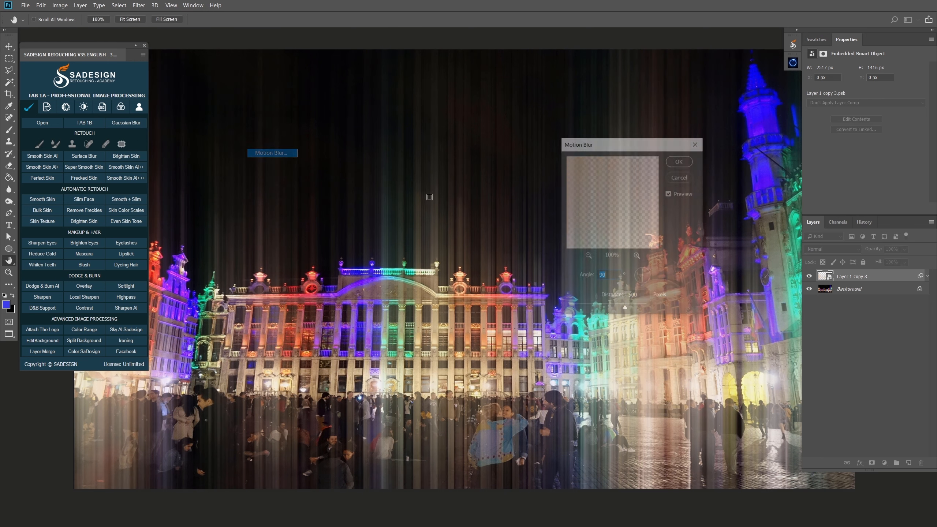
double_click(637, 295)
text(200)
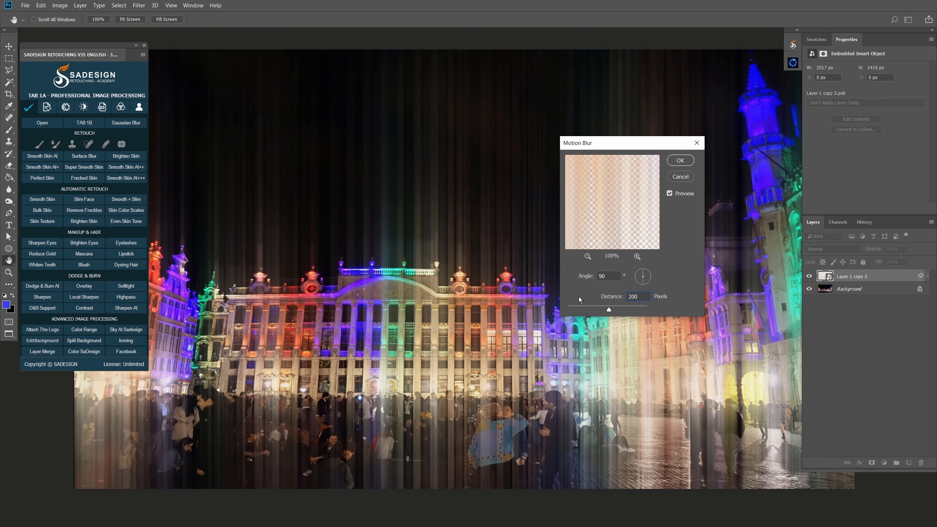
click(679, 161)
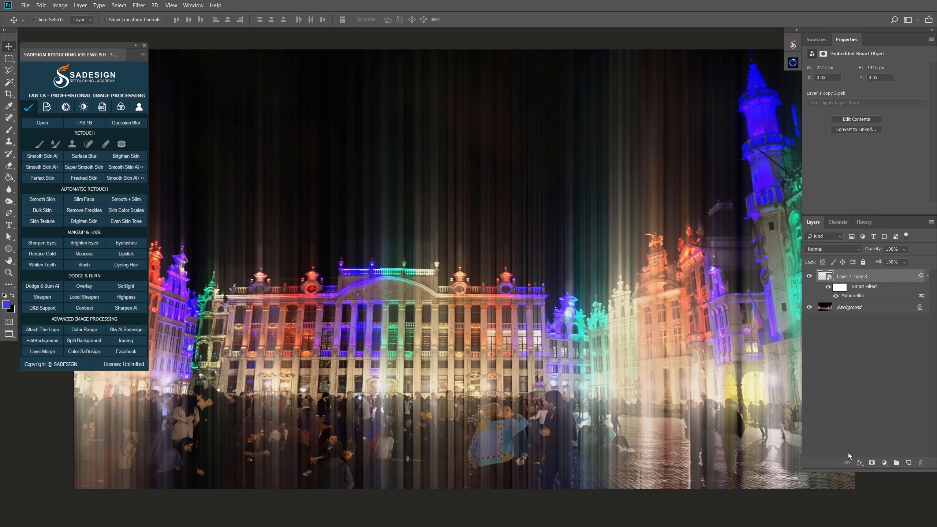
- Add a layer mask to the streak layer and erase the streaks over the crowd with the Eraser at 50% opacity
click(872, 463)
key(e)
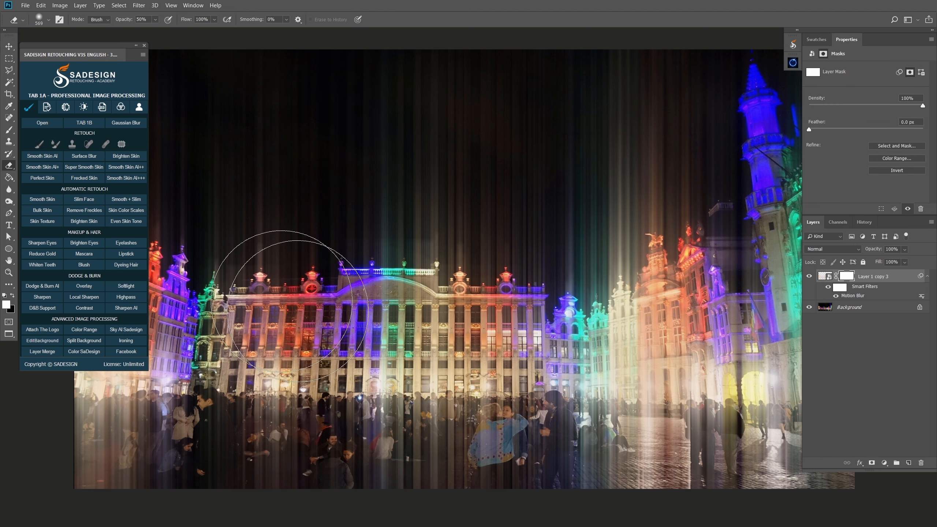
right_click(6, 166)
click(37, 166)
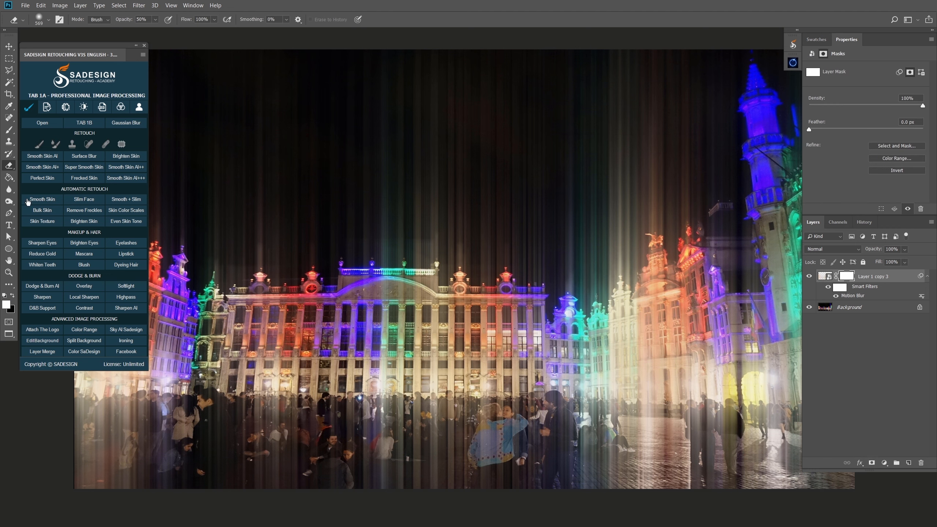
mouse_move(302, 420)
mouse_down()
mouse_move(321, 420)
mouse_move(285, 426)
mouse_up()
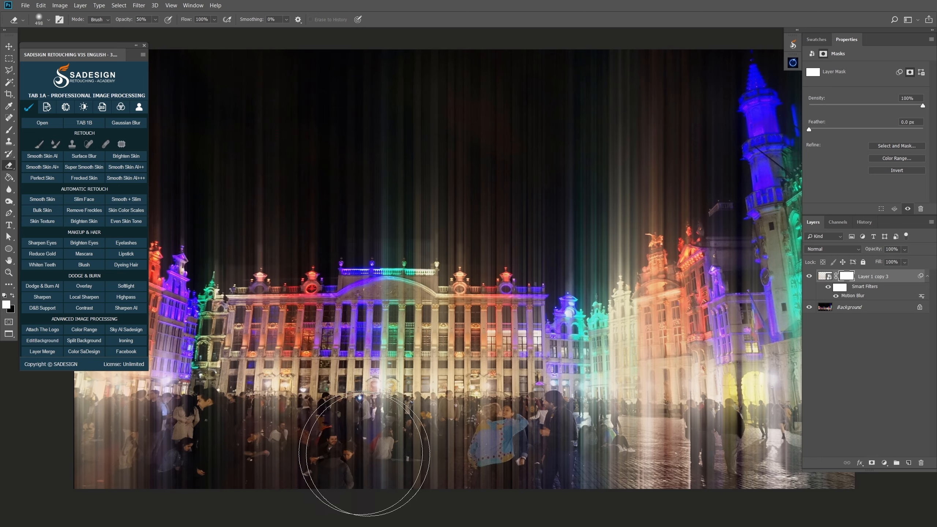
mouse_move(369, 456)
mouse_down()
mouse_move(146, 465)
mouse_move(136, 451)
mouse_move(576, 451)
mouse_move(418, 443)
mouse_move(744, 465)
mouse_move(575, 489)
mouse_move(276, 463)
mouse_move(570, 465)
mouse_move(191, 465)
mouse_move(726, 491)
mouse_up()
- Fade the streaks across the upper sky on the mask with a larger Eraser, and compare the photo without the streak layer
drag(498, 133, 518, 129)
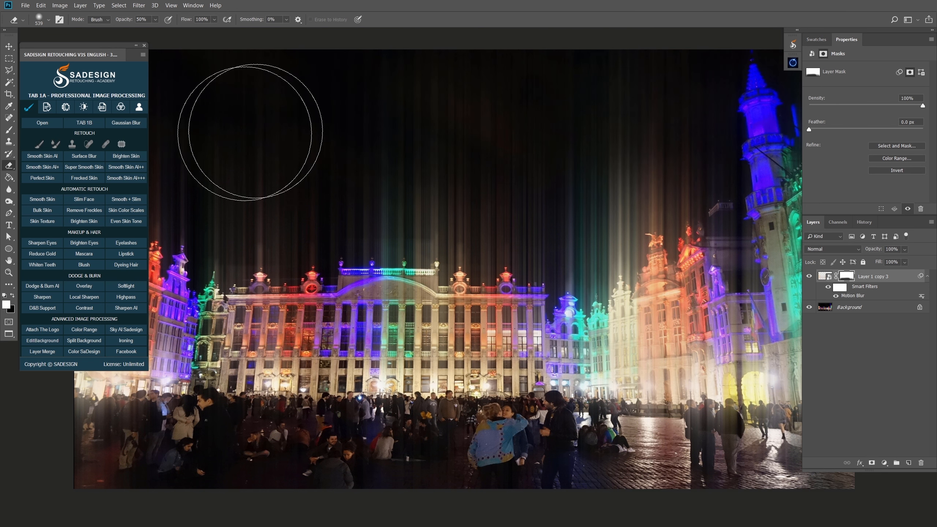
drag(222, 121, 753, 137)
click(808, 276)
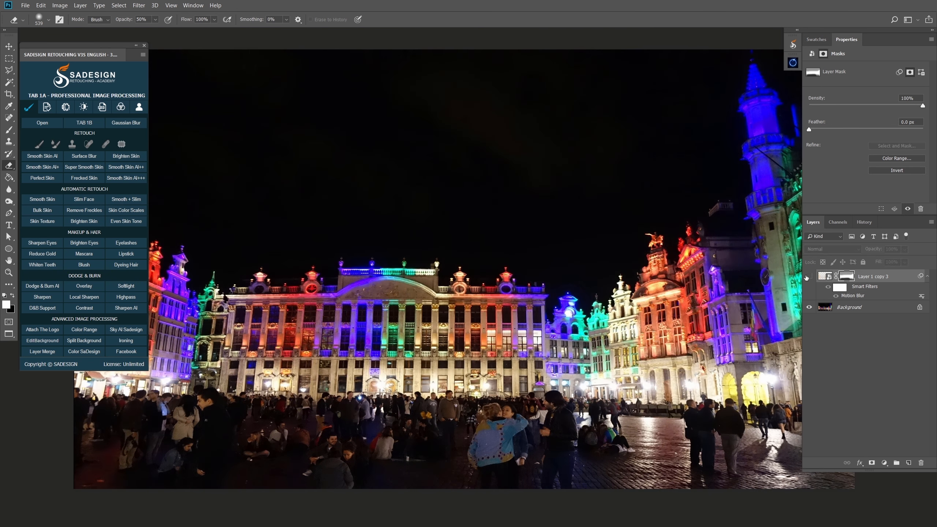
click(809, 276)
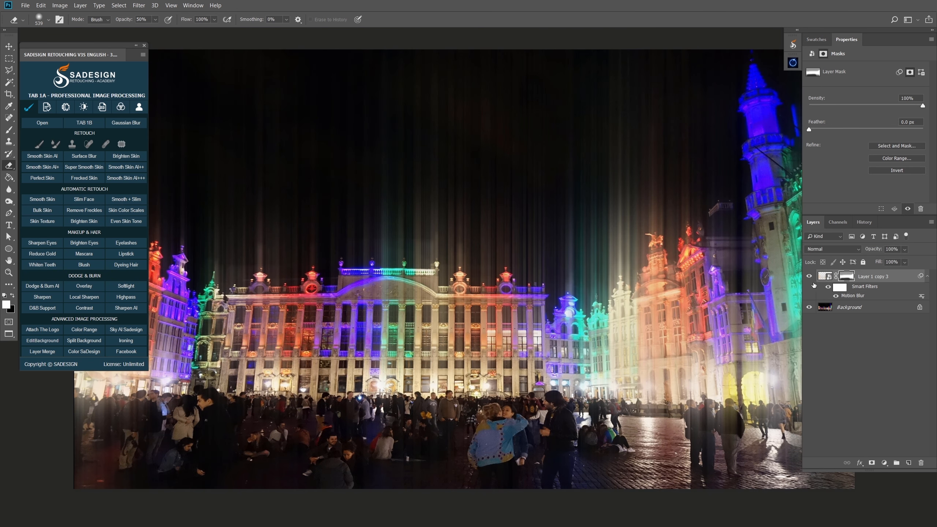
- Duplicate the Background layer and convert the copy to a smart object
click(849, 308)
key(ctrl+j)
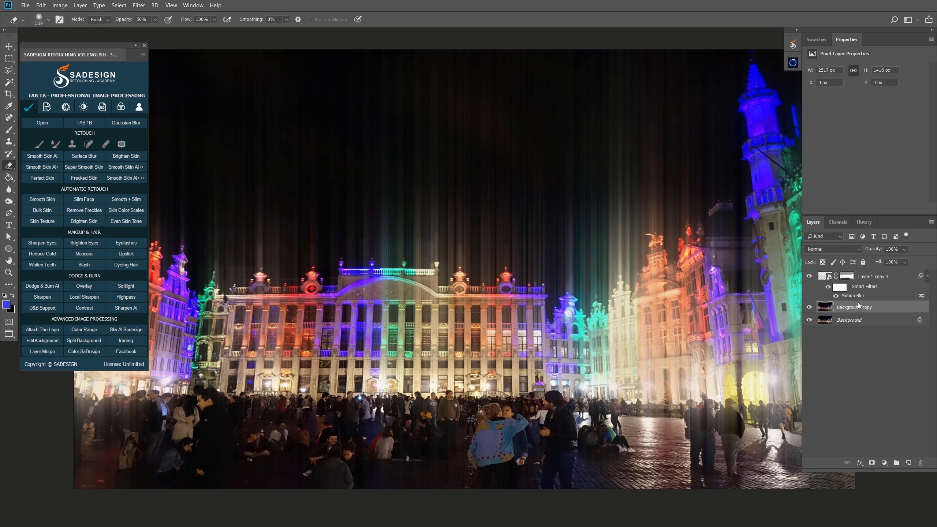
right_click(841, 308)
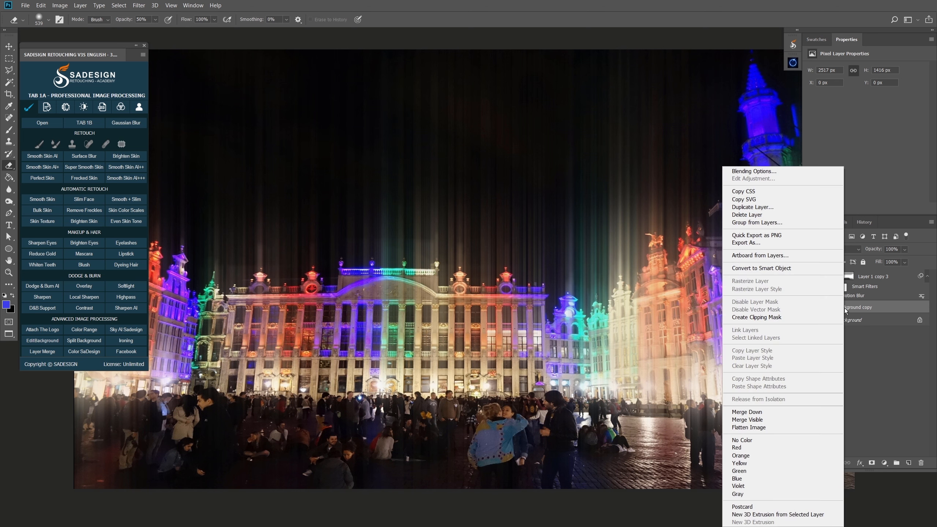
click(812, 268)
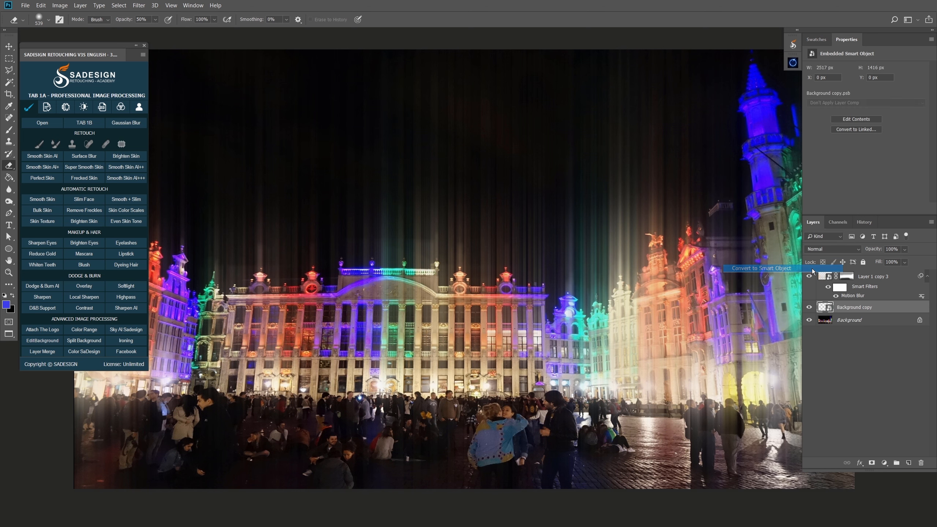
- Set the background copy's blend mode to Screen and apply a Gaussian Blur with a radius of 20 pixels
click(828, 251)
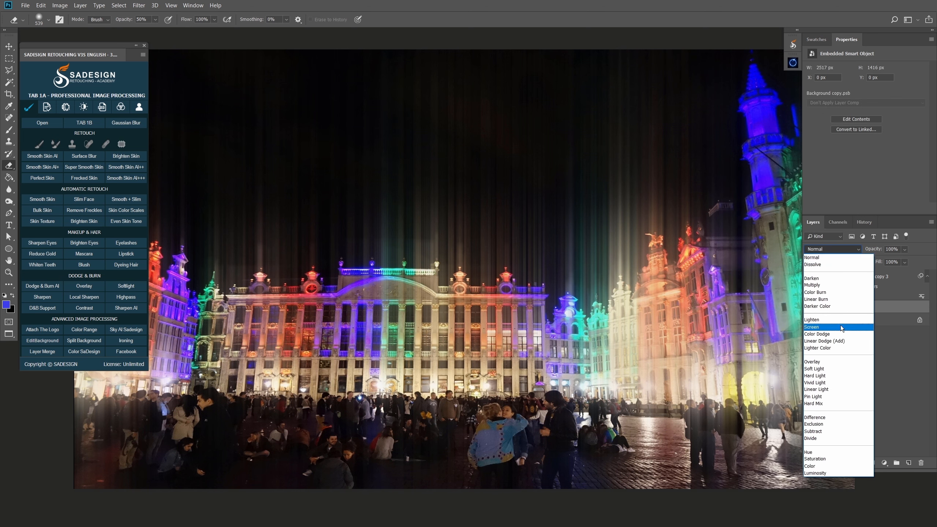
click(829, 327)
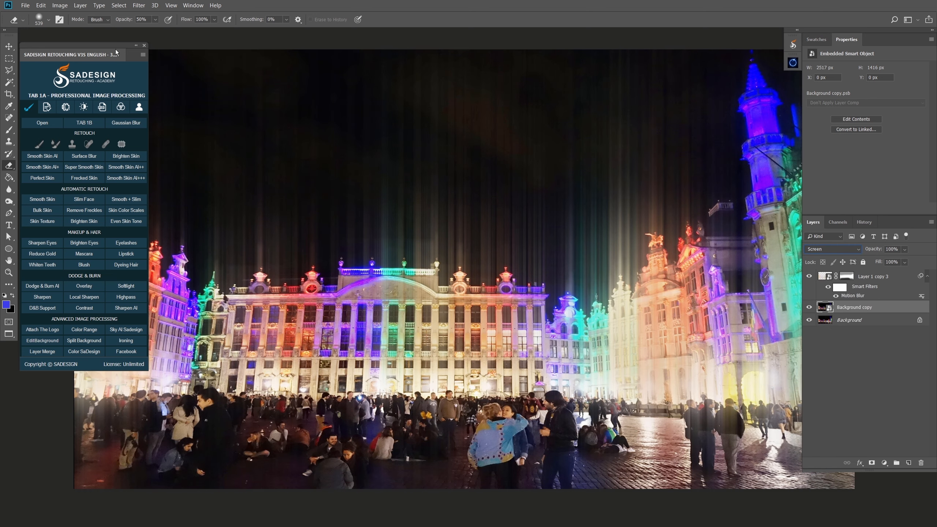
click(139, 5)
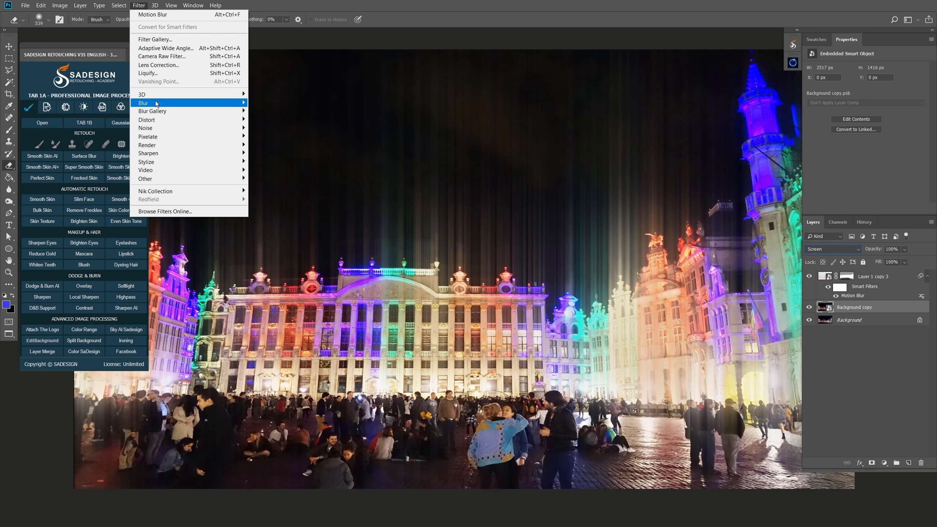
mouse_move(157, 103)
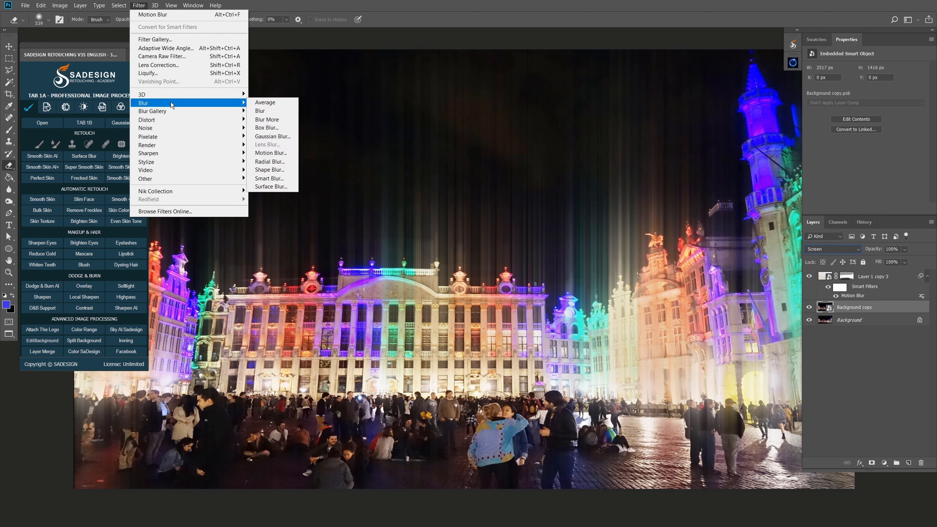
click(291, 137)
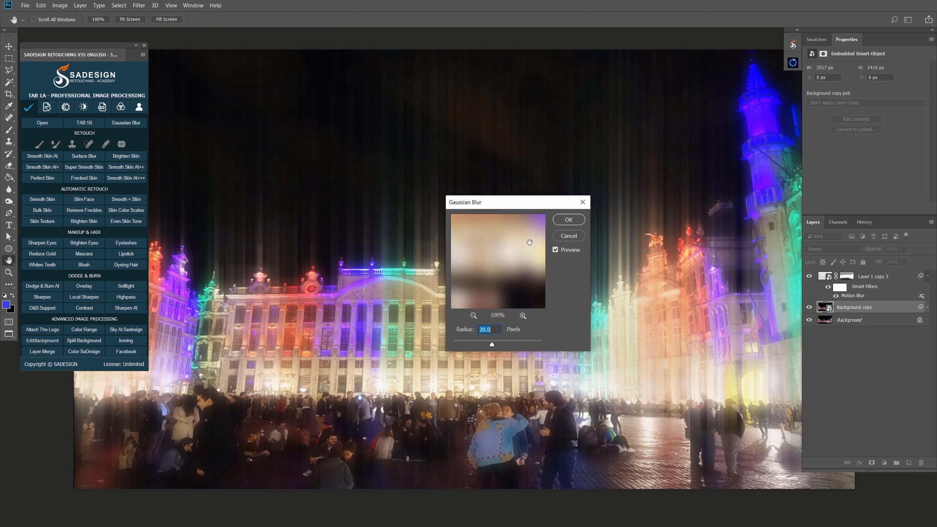
click(568, 220)
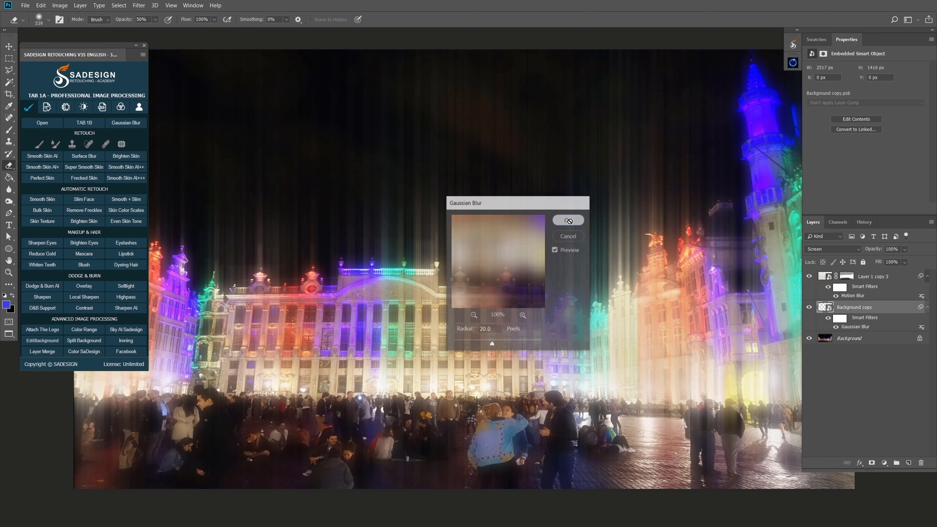
key(e)
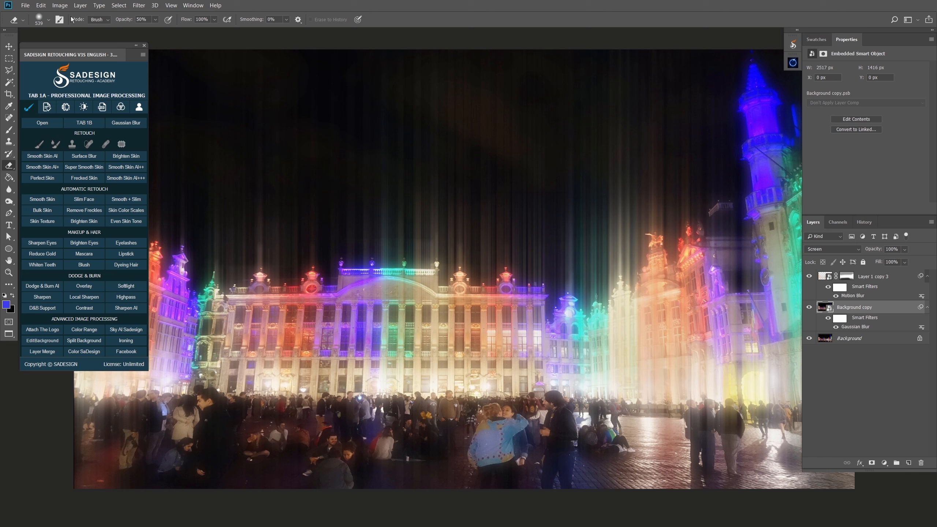
- Apply Brightness/Contrast to the background copy with brightness 150 and contrast 100
click(59, 5)
mouse_move(79, 31)
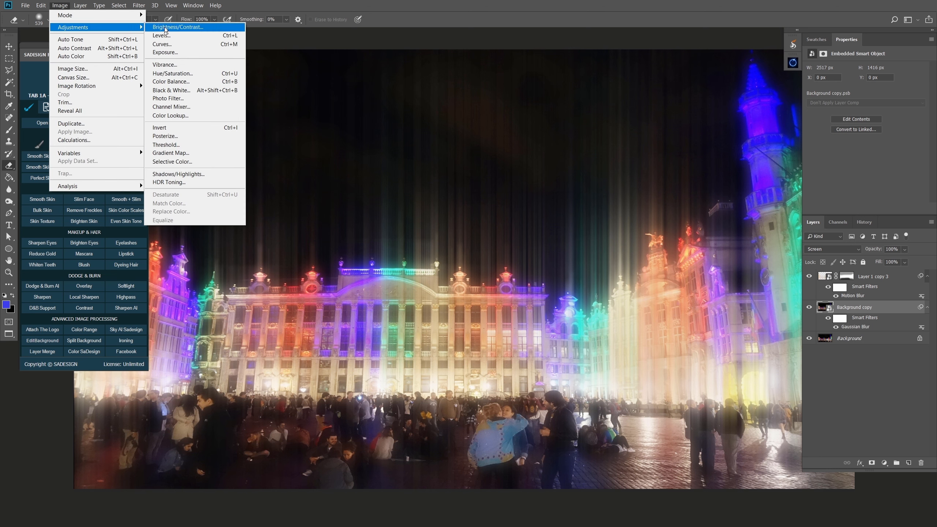
click(211, 26)
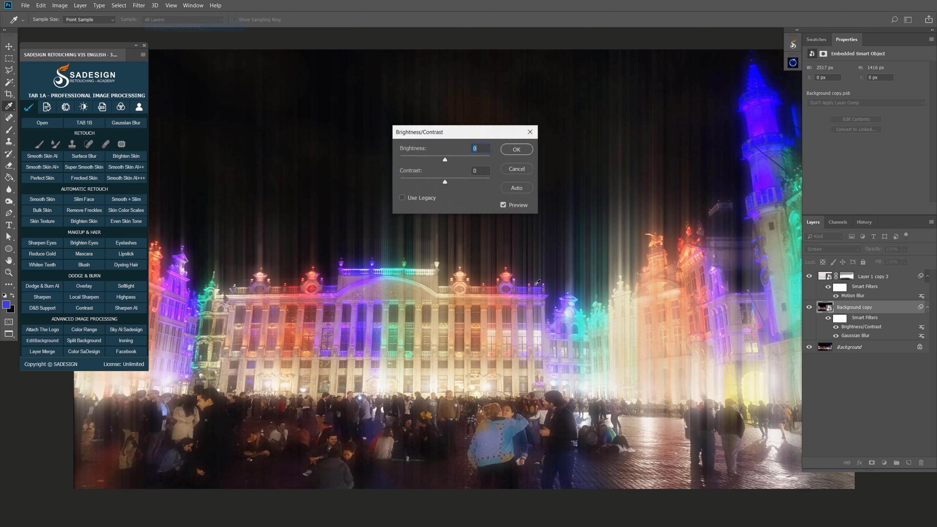
drag(447, 158, 490, 159)
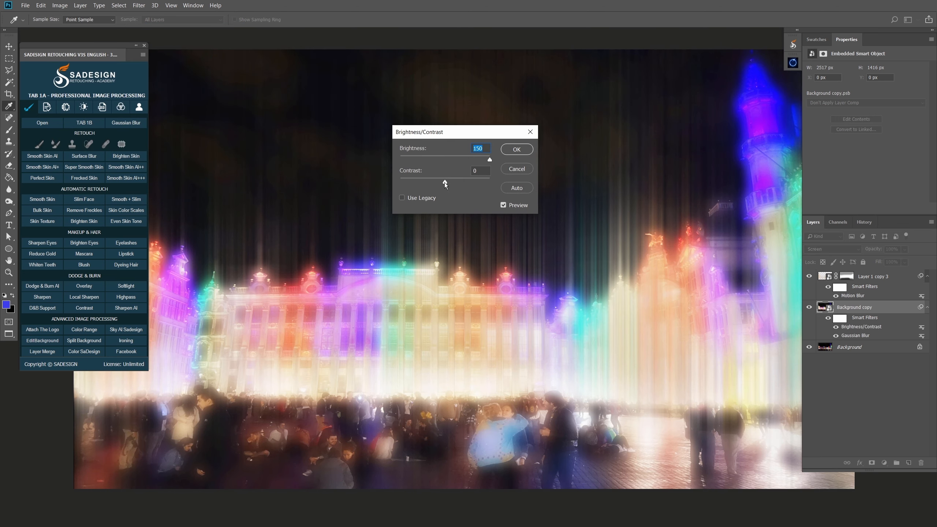
drag(445, 182, 609, 194)
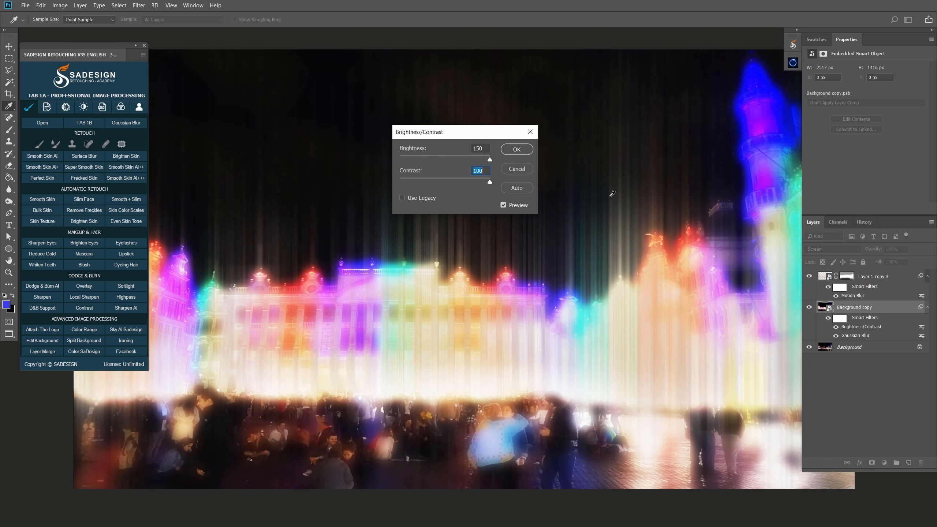
click(522, 151)
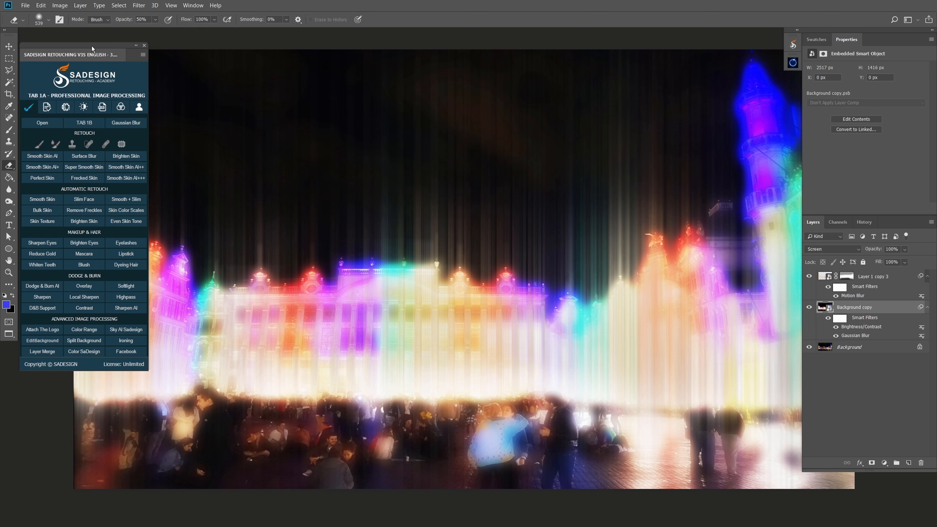
- Apply Levels to the background copy with a midtone value of 0.25 and lower the layer's opacity to 30%
click(60, 5)
mouse_move(73, 28)
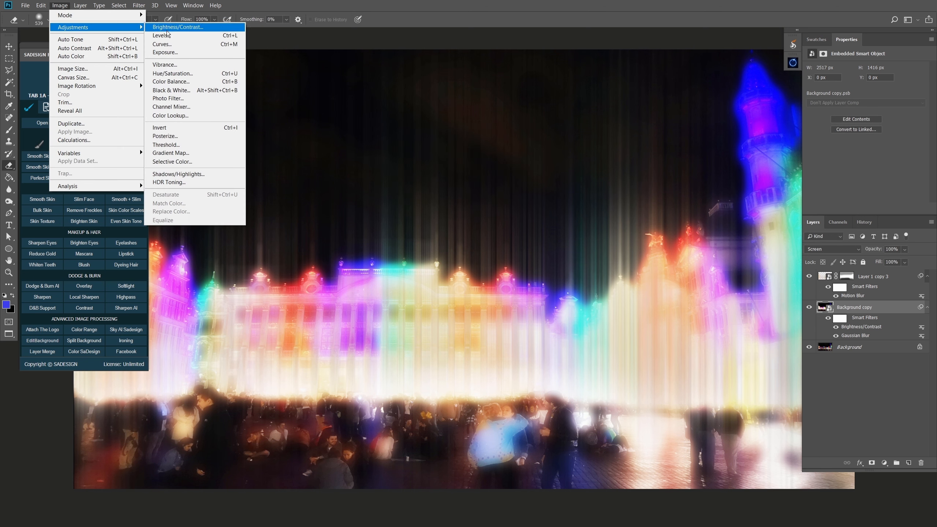
click(187, 35)
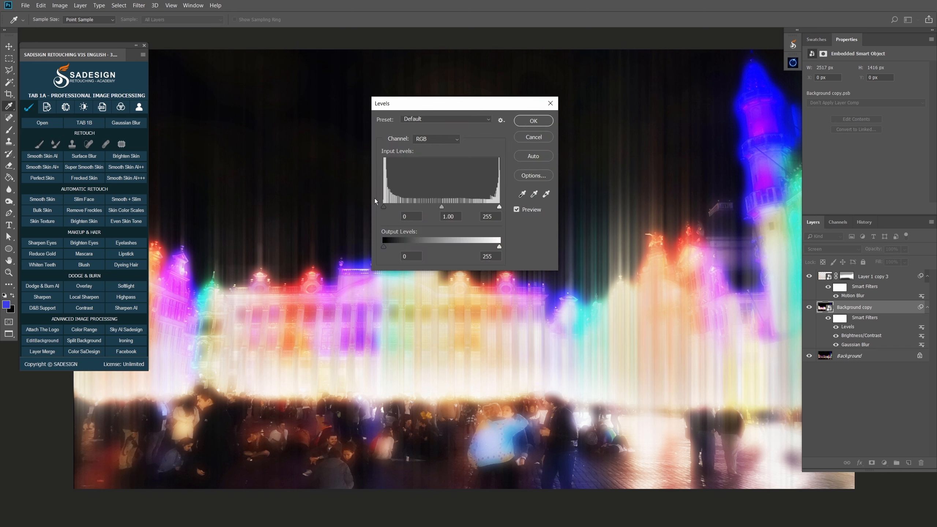
drag(442, 207, 481, 206)
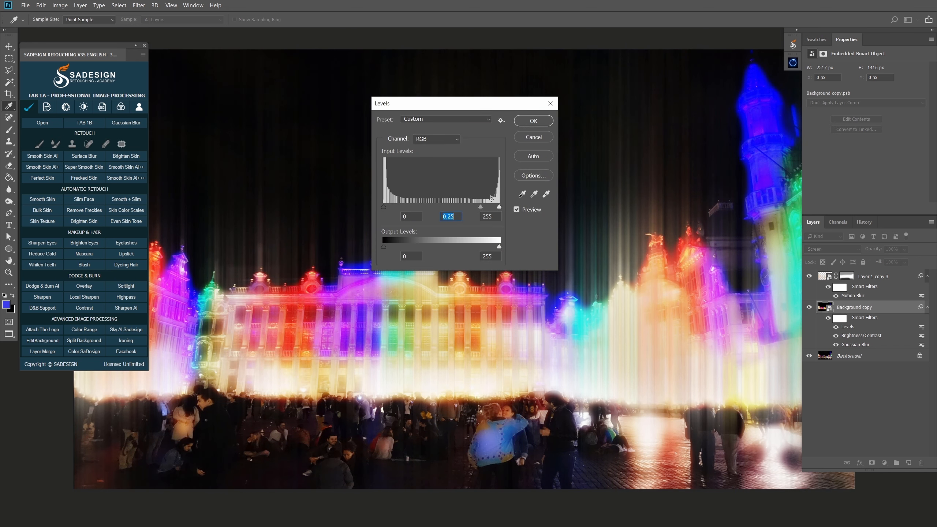
click(534, 121)
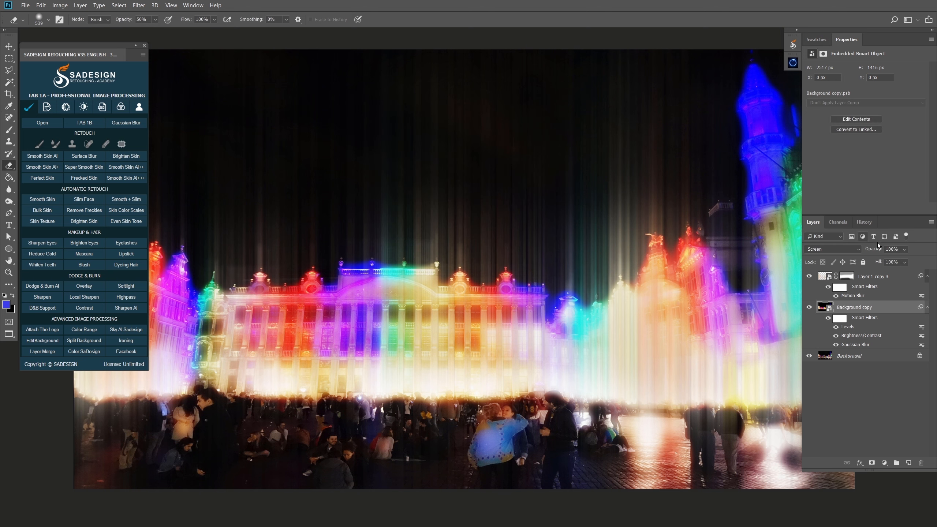
click(892, 249)
text(30)
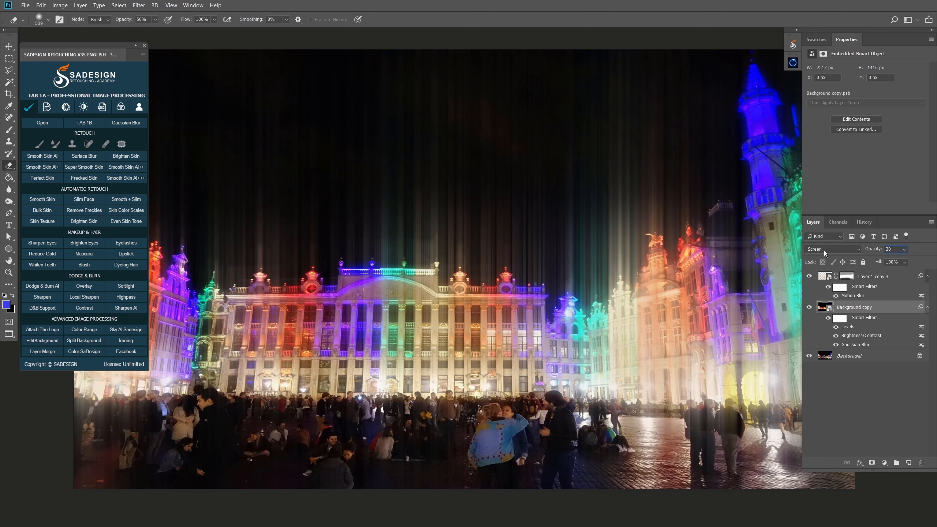
- Apply a Gaussian Blur with a radius of 2 pixels to the masked streak layer
click(879, 278)
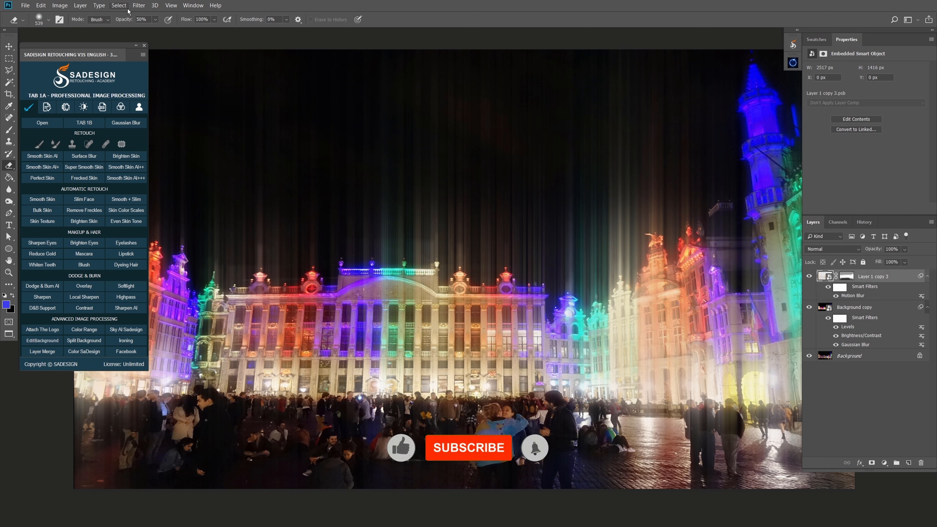
click(139, 5)
mouse_move(221, 102)
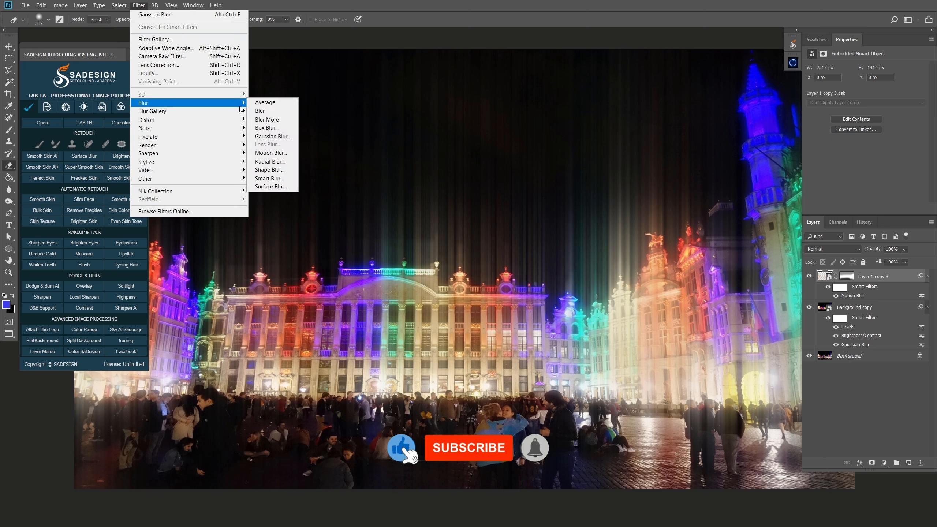
click(273, 136)
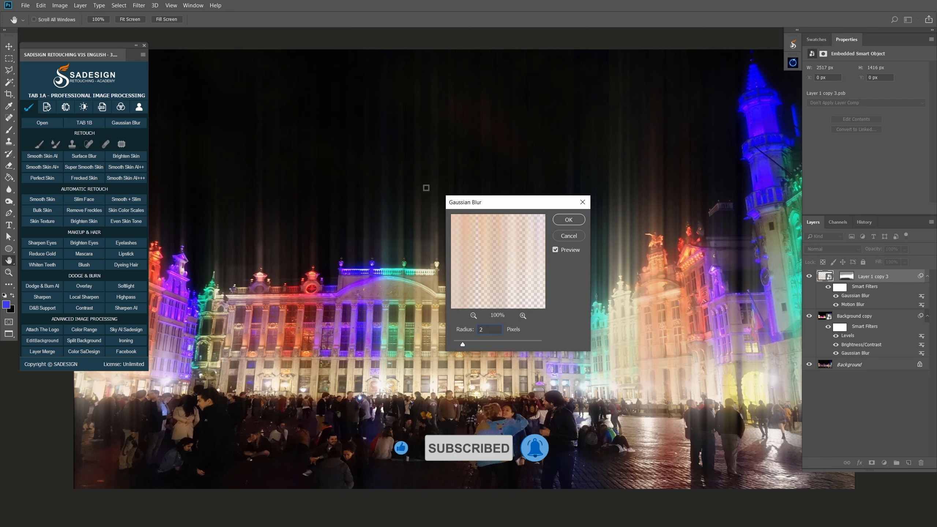
click(561, 220)
key(e)
- Add a Brightness/Contrast adjustment layer above the streak layer with brightness 11 and contrast 31
click(885, 463)
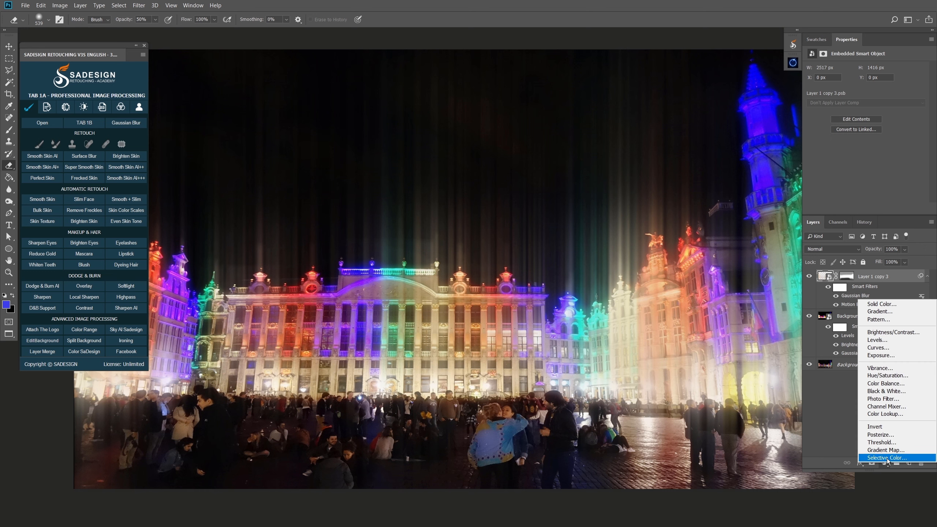
click(915, 333)
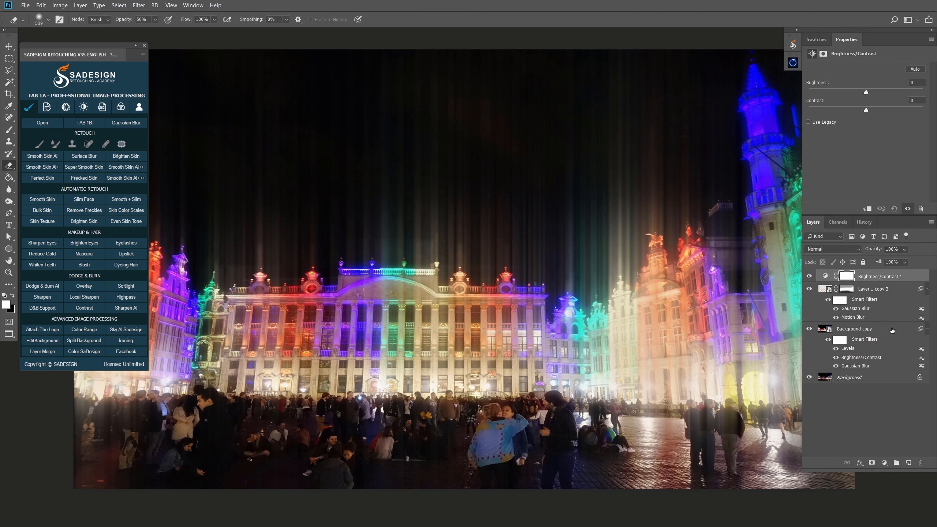
drag(868, 91, 885, 110)
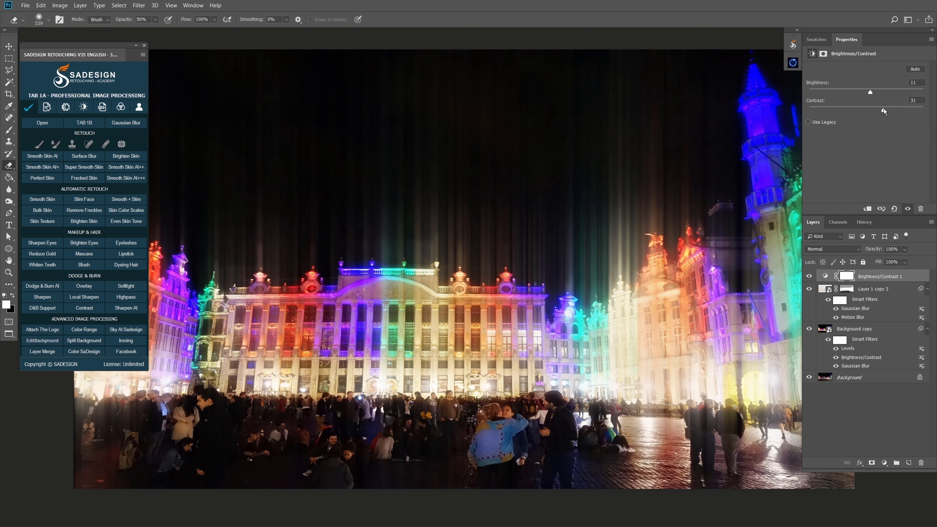
- Add a Vibrance adjustment layer above all the others with vibrance +55
click(885, 464)
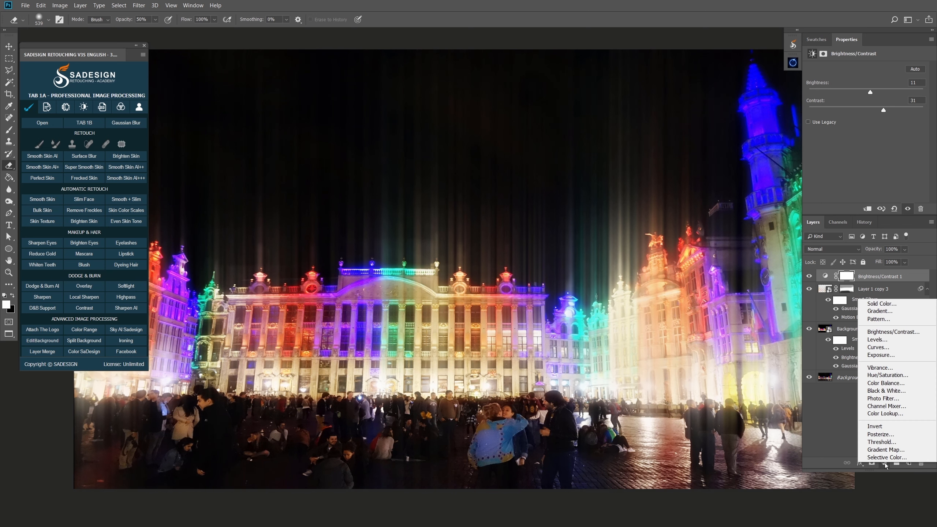
click(911, 368)
drag(867, 79, 888, 79)
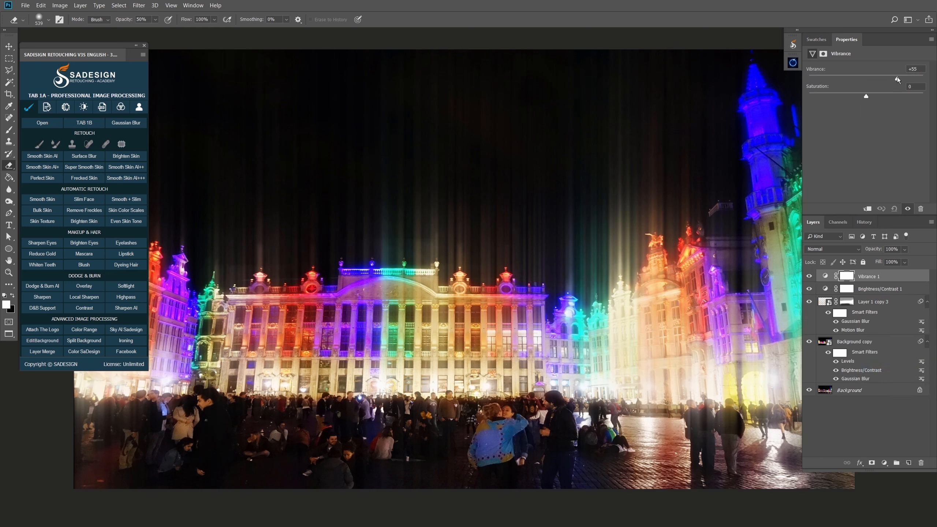
- Add a Levels adjustment layer on top, sampling the black point in the dark sky and the white point on the lit central-right buildings
click(885, 464)
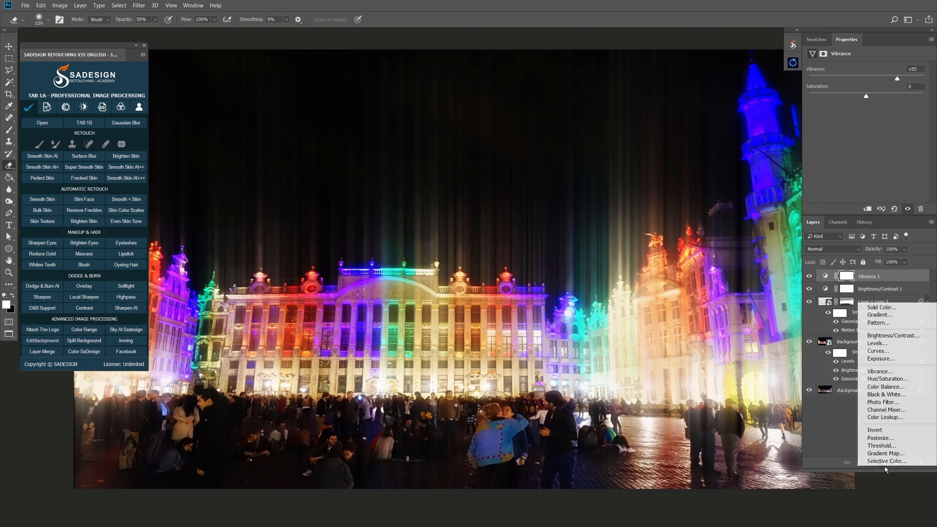
click(908, 346)
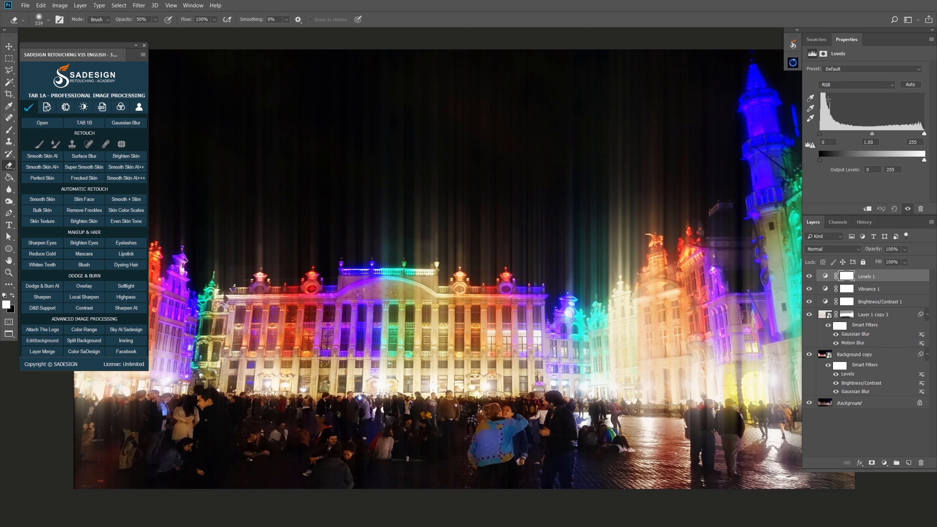
click(811, 99)
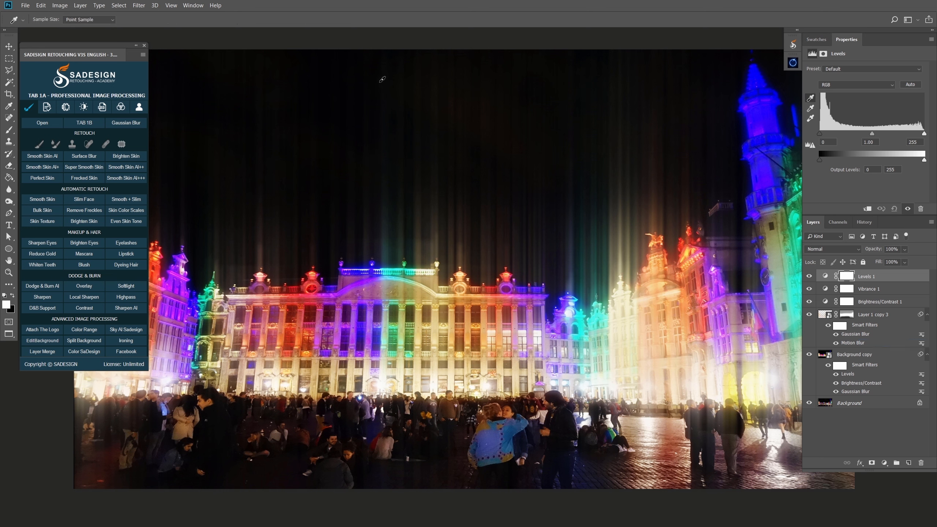
click(383, 80)
click(813, 121)
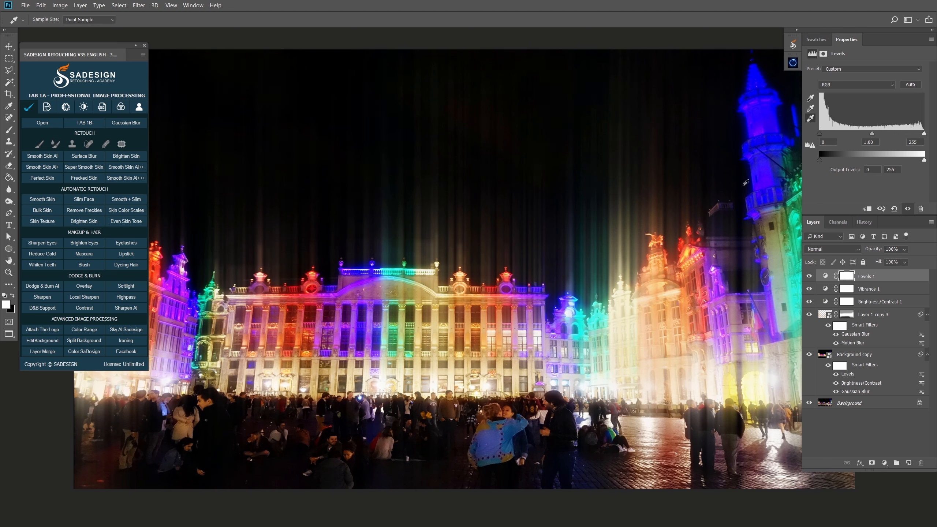
click(570, 314)
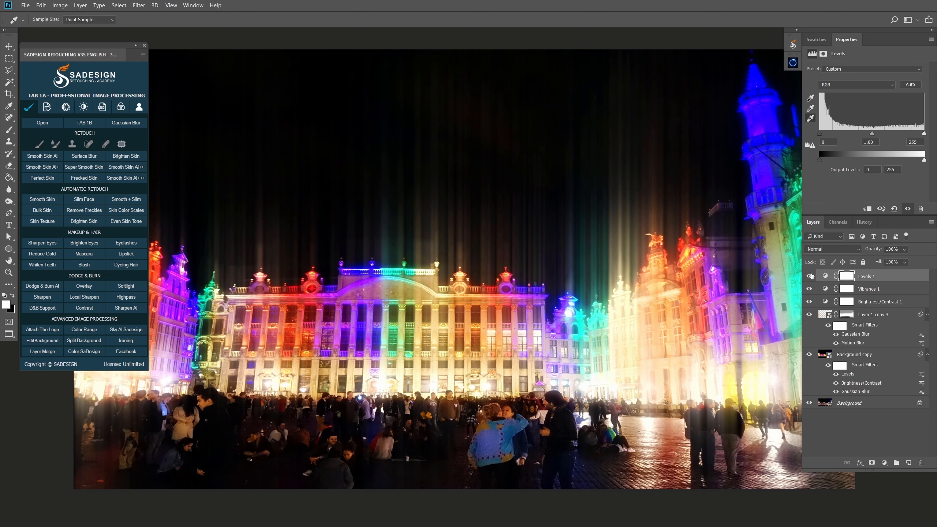
click(810, 276)
click(810, 276)
key(e)
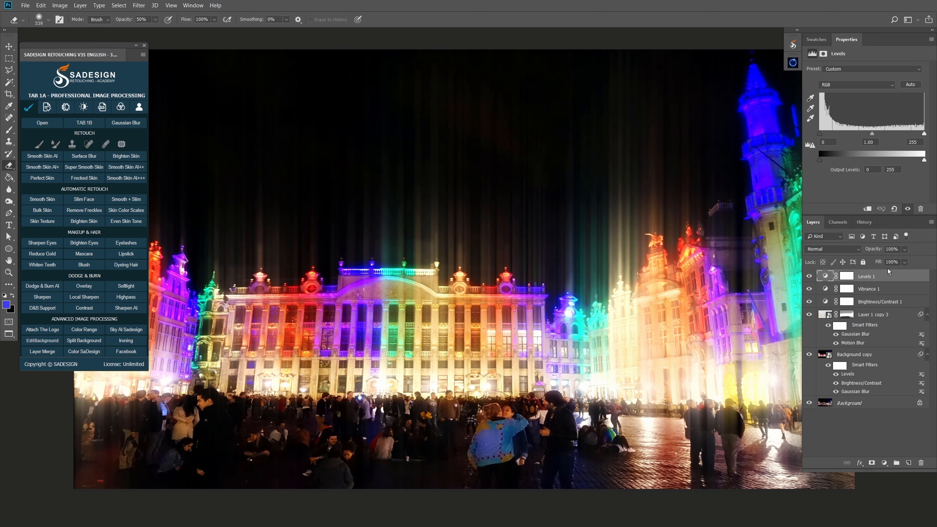
- Add a Curves adjustment layer on top, slightly raising the highlights with one point and placing a second point in the shadows
click(885, 464)
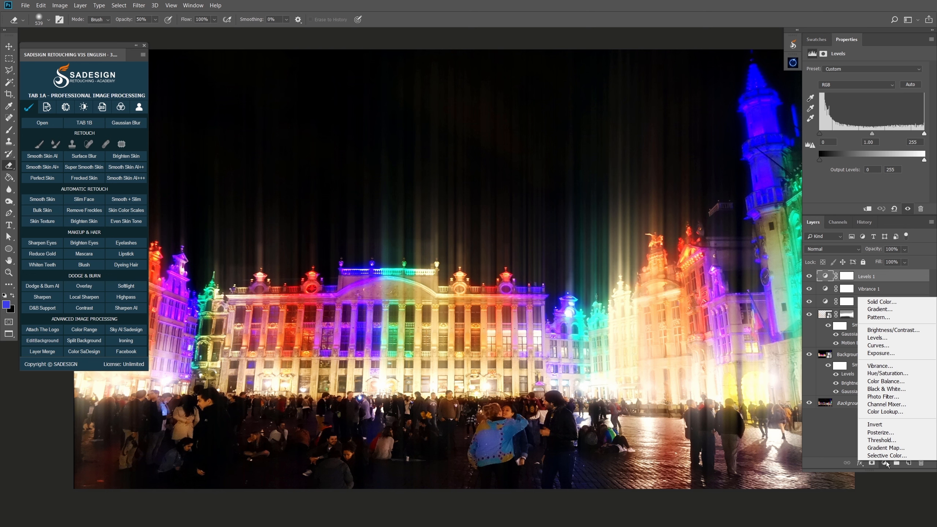
click(913, 345)
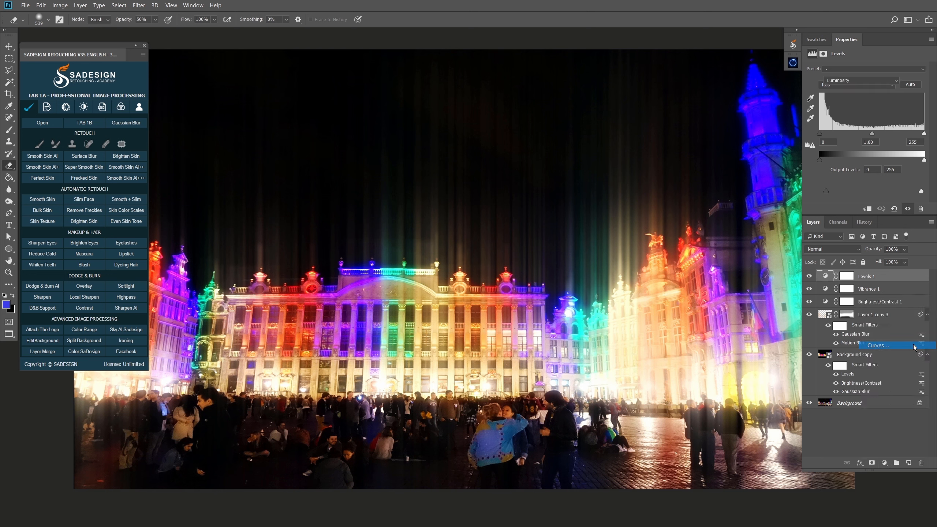
click(896, 111)
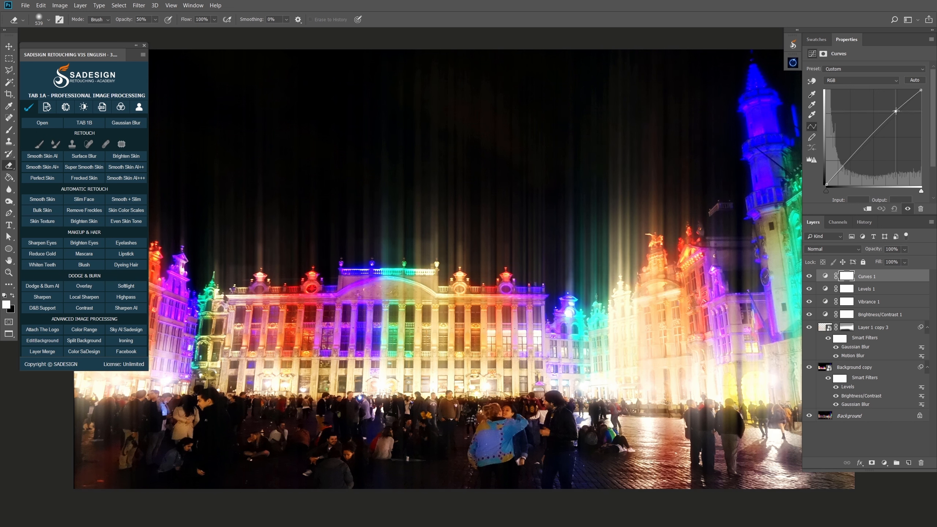
drag(896, 111, 896, 110)
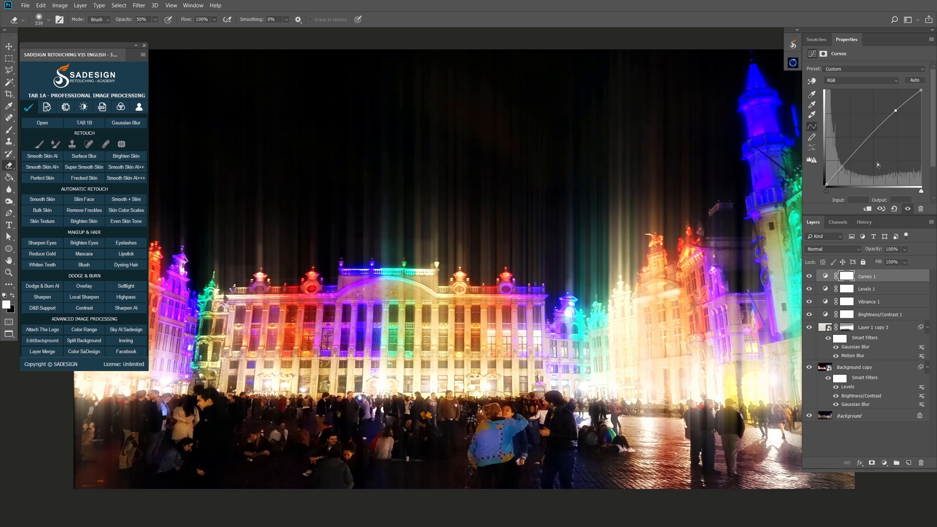
click(849, 159)
click(810, 276)
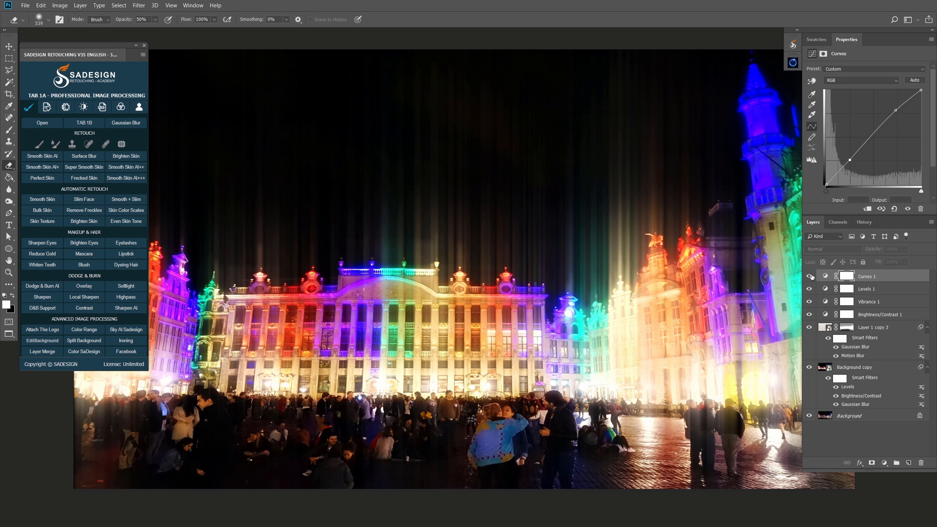
click(811, 276)
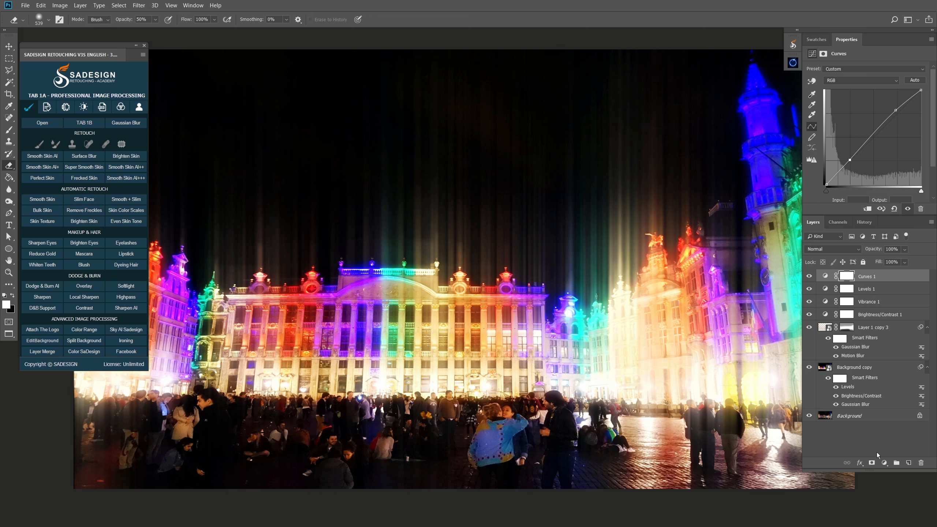
- Add a Color Lookup adjustment layer using the 3Strip.look 3D LUT and set its opacity to 60%
click(885, 463)
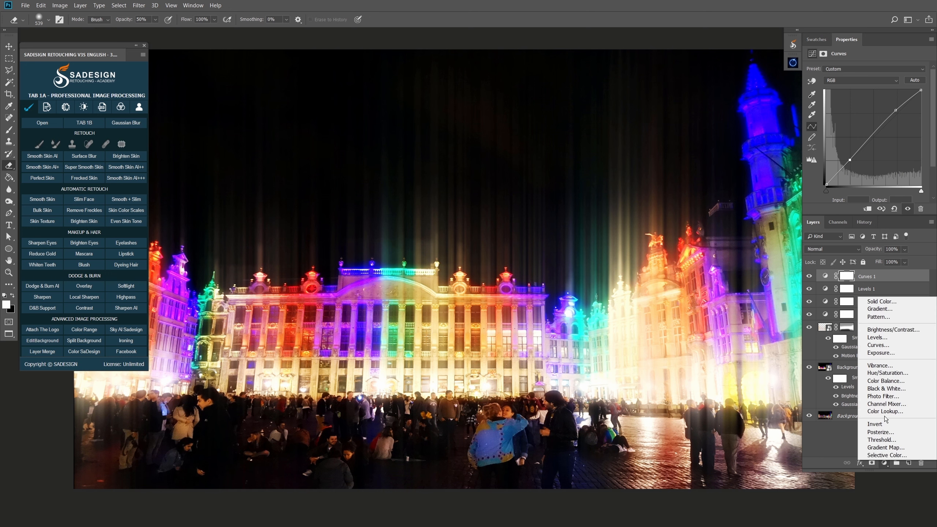
click(912, 411)
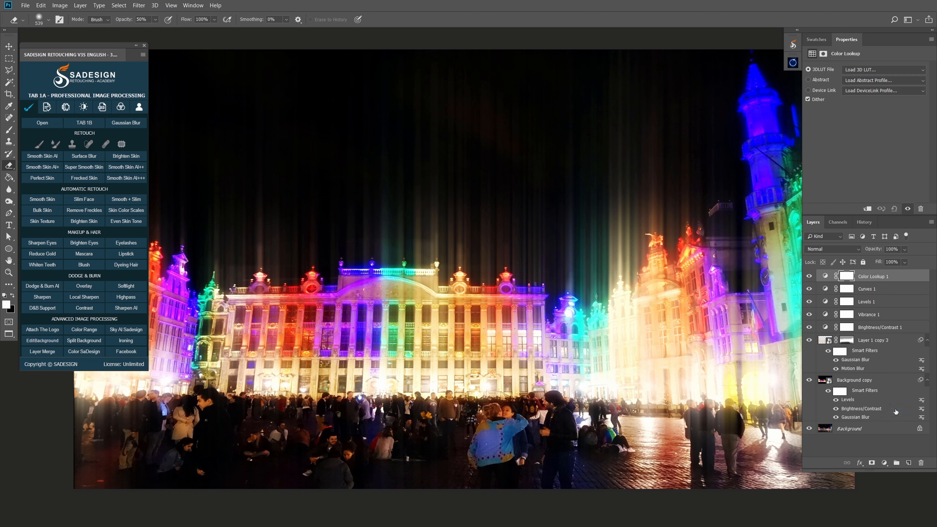
click(861, 71)
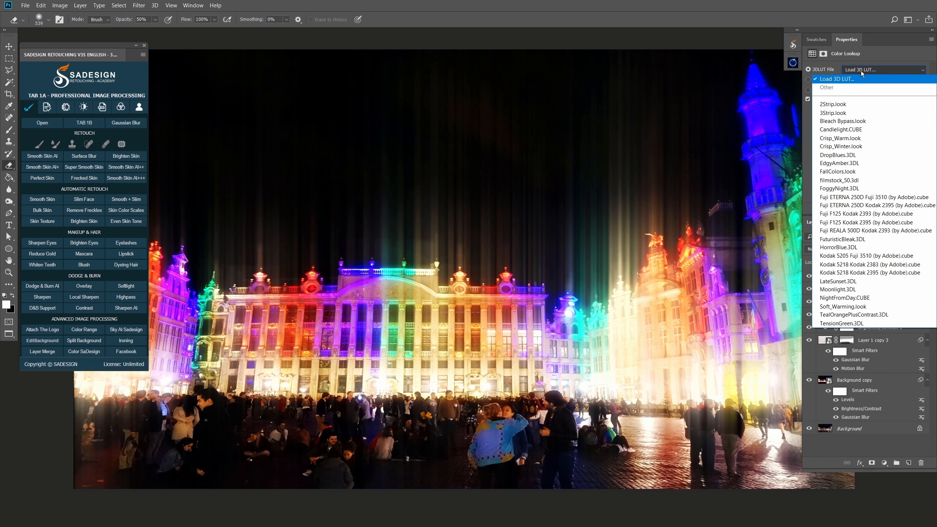
click(871, 114)
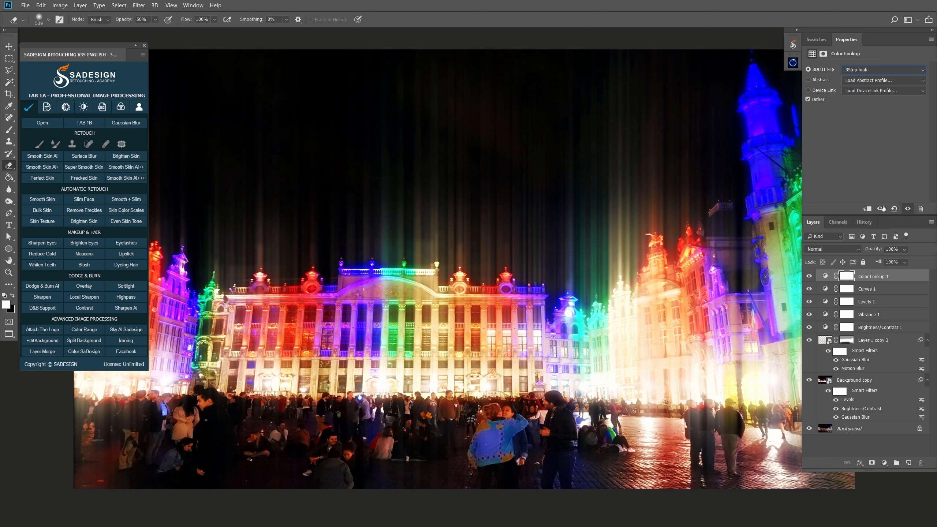
click(892, 249)
text(60)
- Add a Hue/Saturation adjustment layer directly above the Background layer with saturation -49
click(831, 430)
click(885, 463)
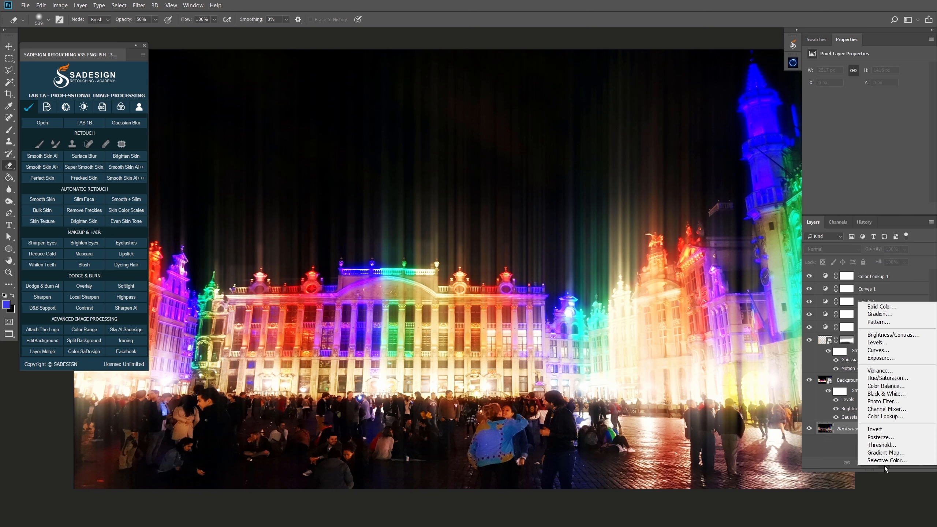
click(915, 381)
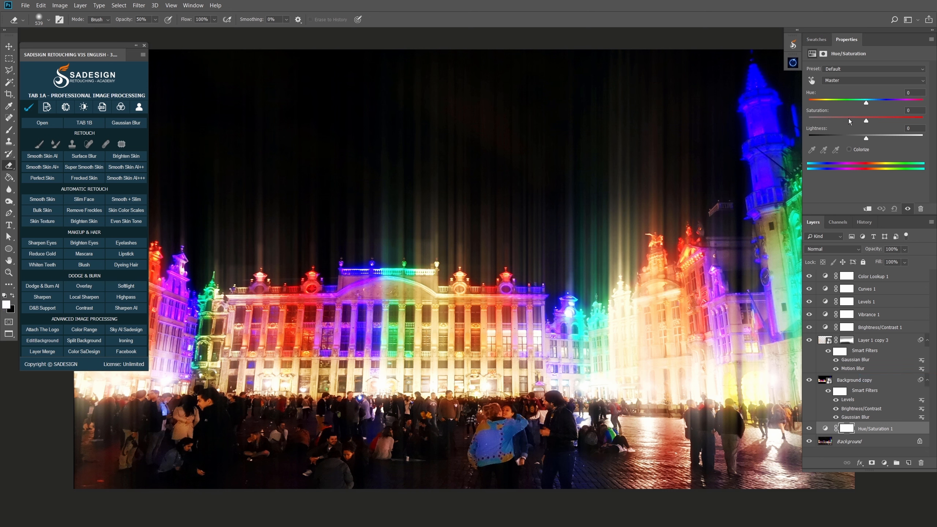
drag(849, 121, 838, 122)
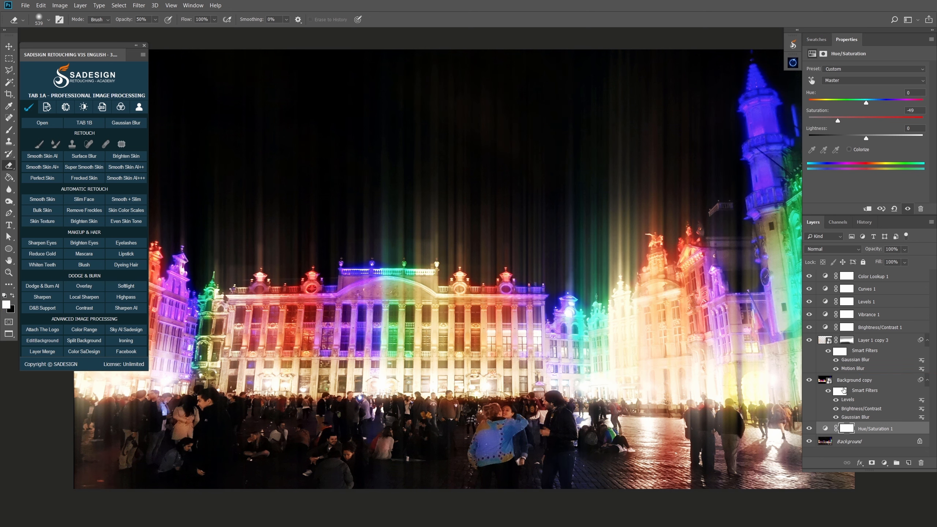
- Invert the Hue/Saturation layer's mask and paint white over the crowd in the square with a 50% opacity brush
click(846, 429)
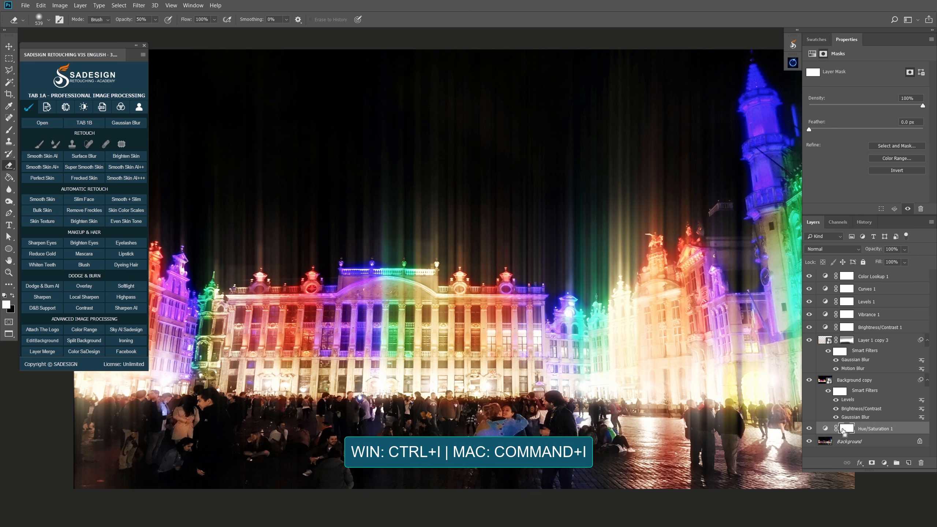
key(ctrl+i)
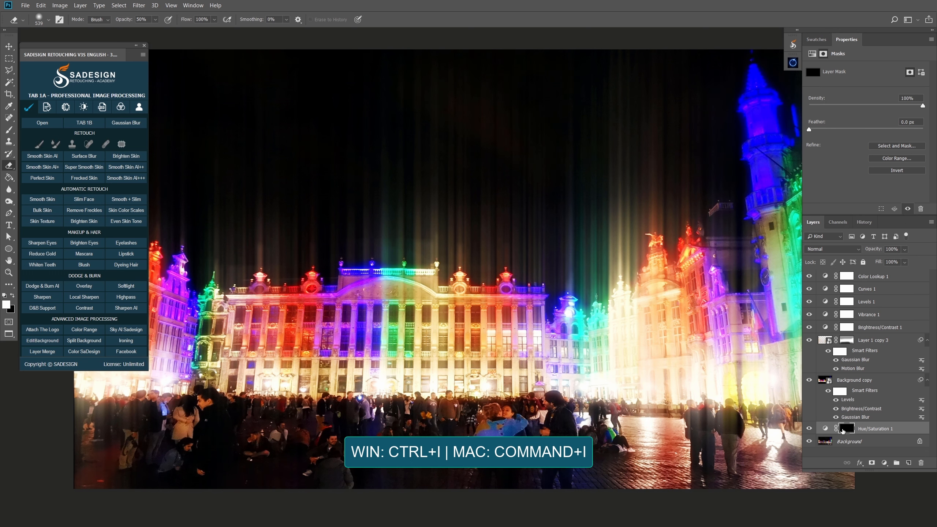
click(9, 129)
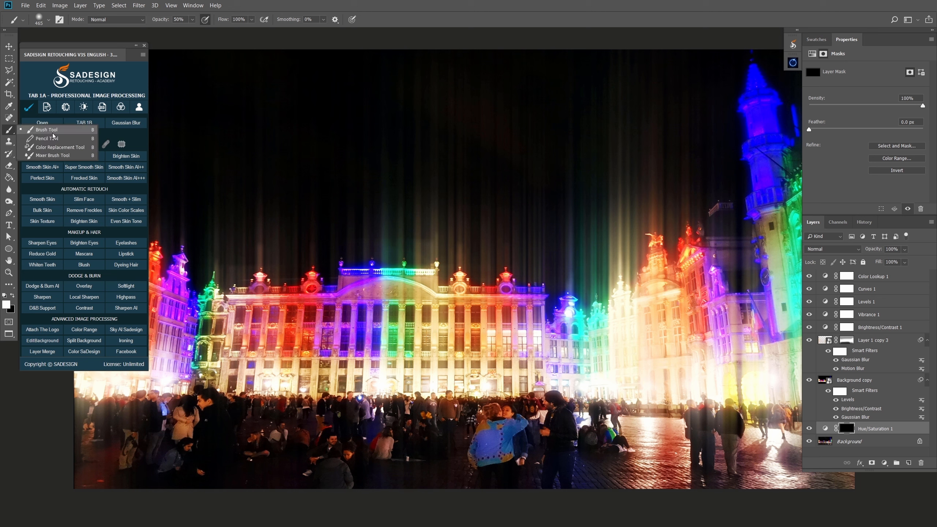
click(53, 131)
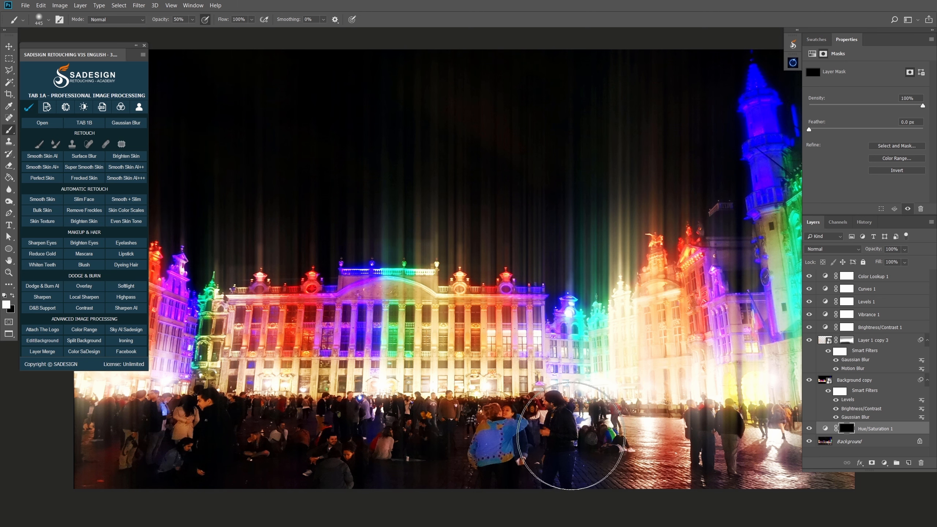
mouse_move(571, 435)
mouse_down()
mouse_move(415, 435)
mouse_move(523, 440)
mouse_up()
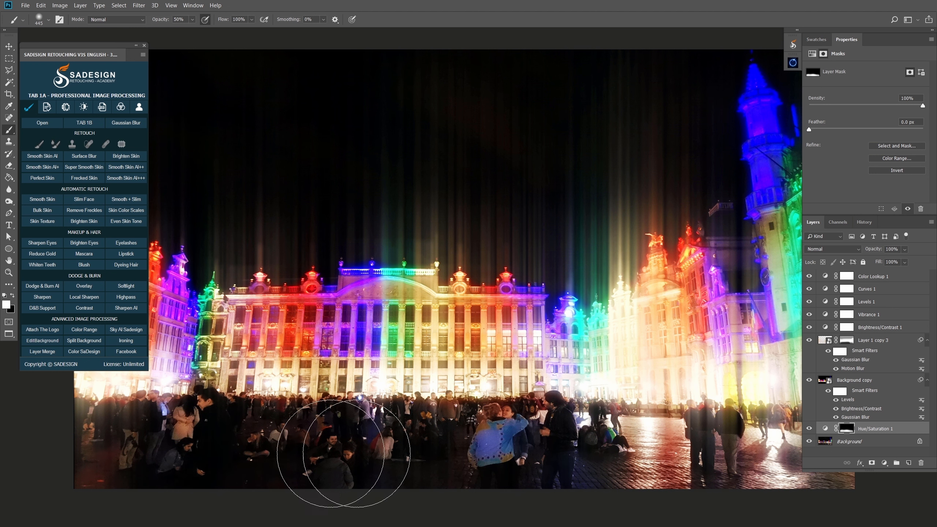
click(809, 429)
click(810, 430)
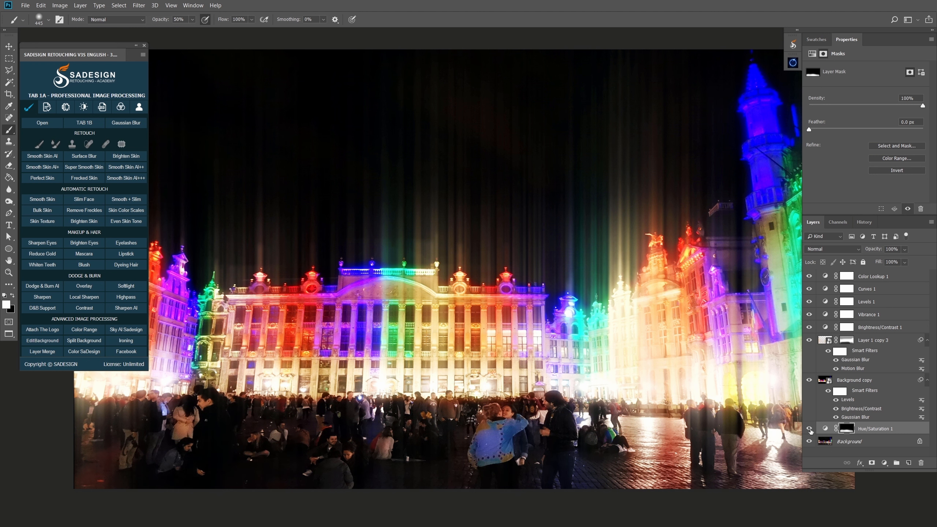
- Group all layers above the Background and set the group's opacity to 70%
shift+click(878, 277)
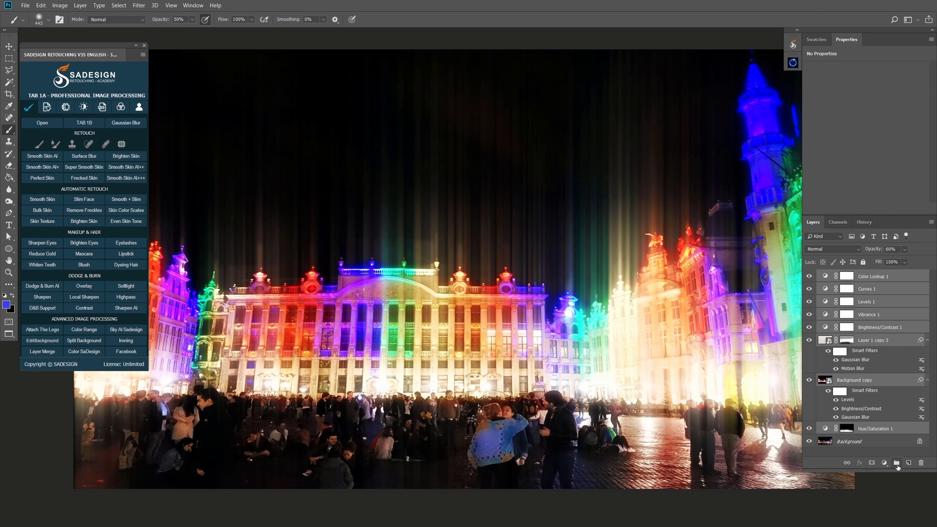
click(896, 463)
key(v)
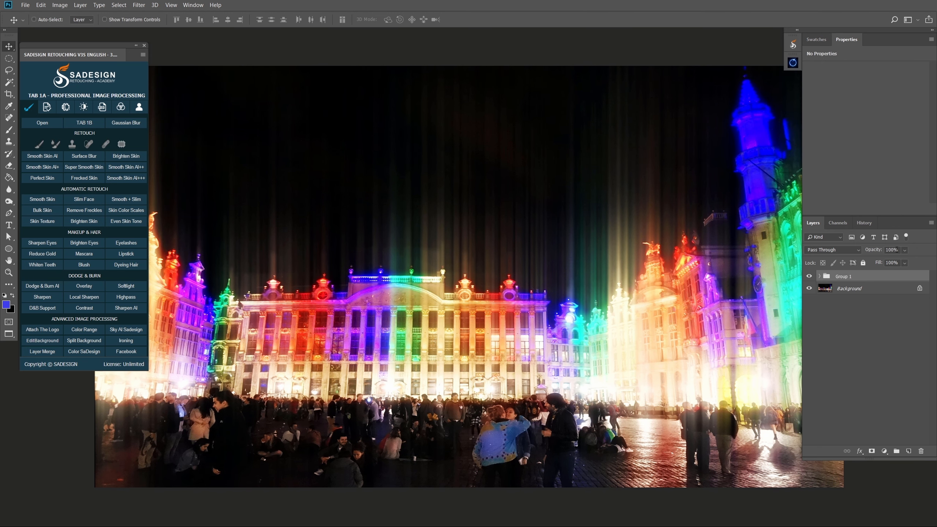
click(897, 250)
text(70)
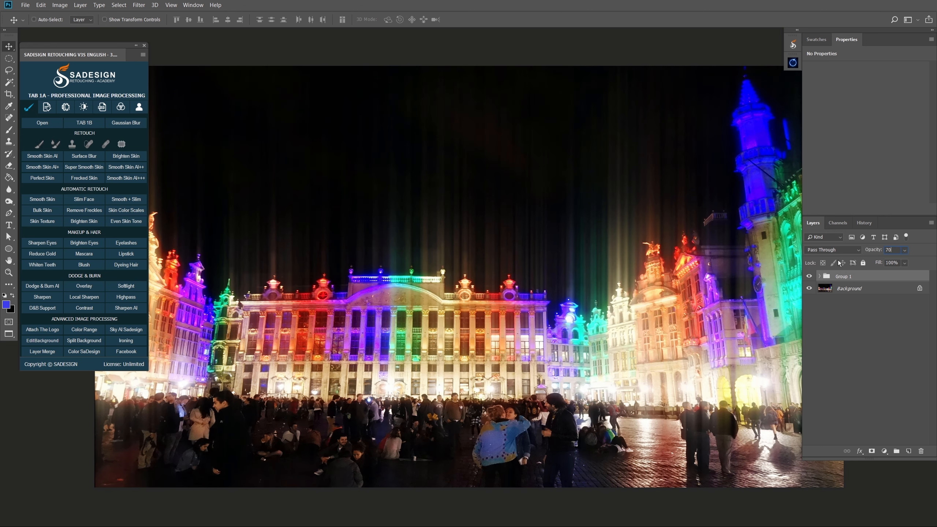
- Compare the photo before and after by toggling the effect group's visibility
click(809, 276)
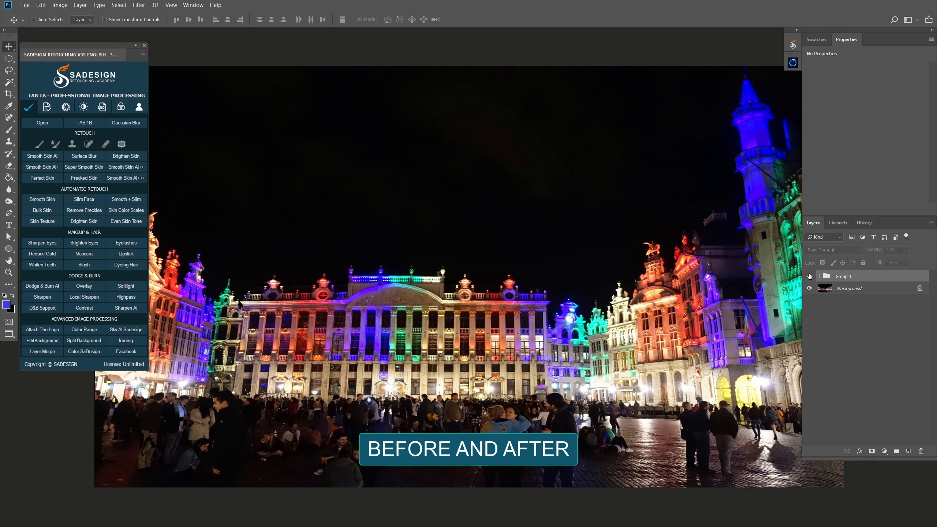
click(810, 276)
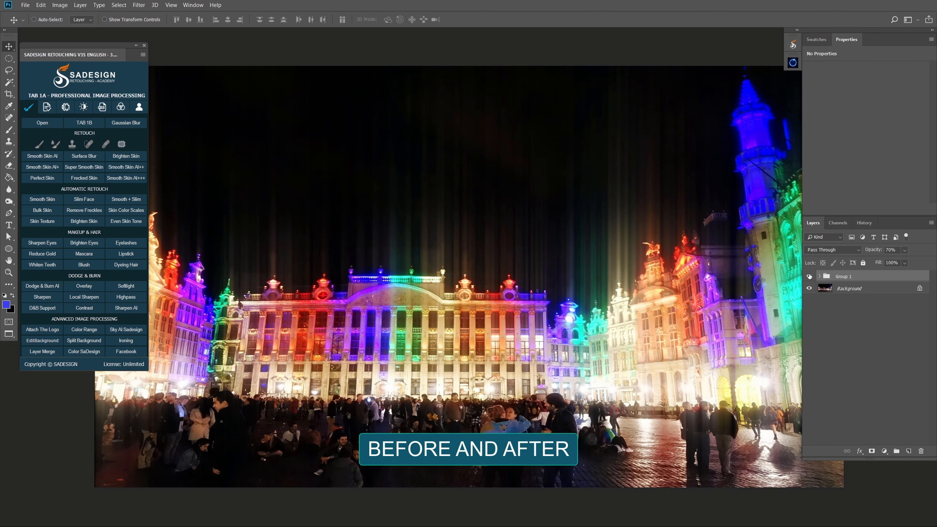
click(809, 276)
click(810, 276)
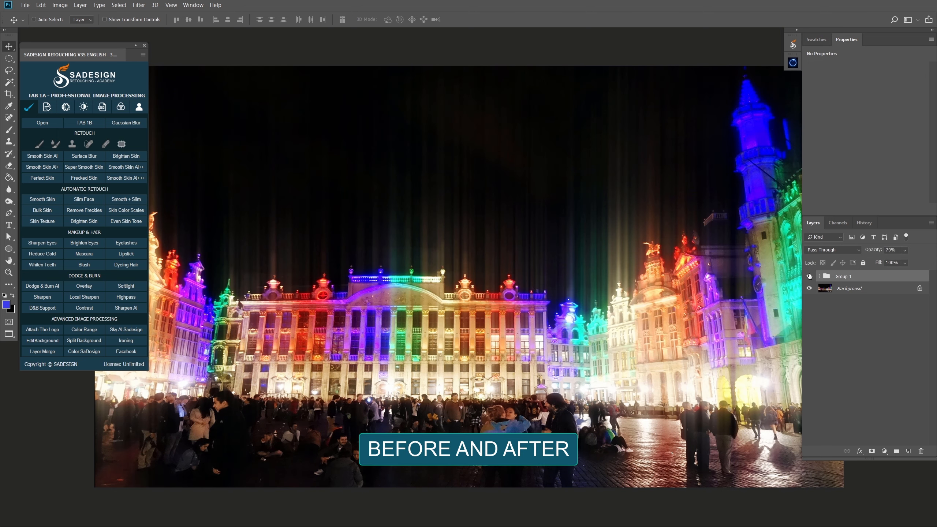